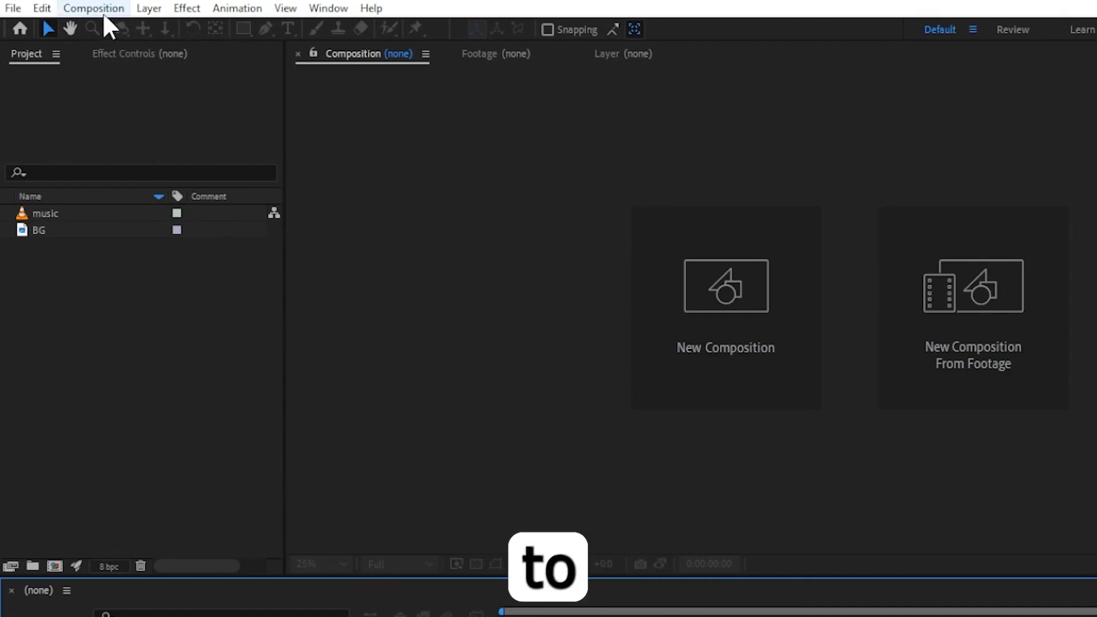
Create a new composition named final spec using the HD 1920x1080 24 fps preset.
click(102, 12)
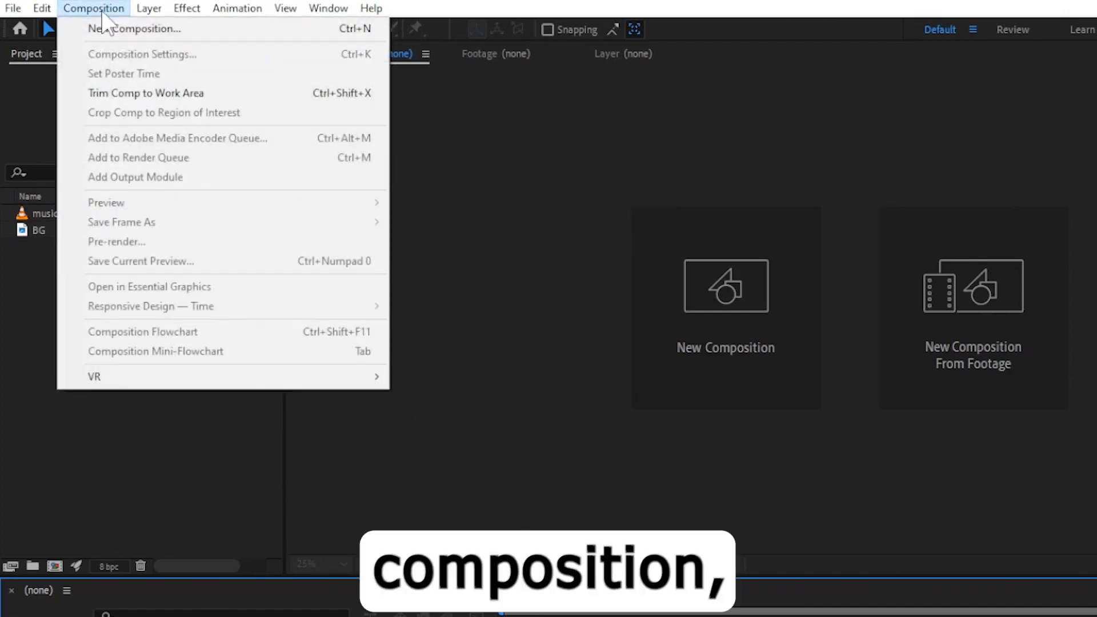
click(136, 29)
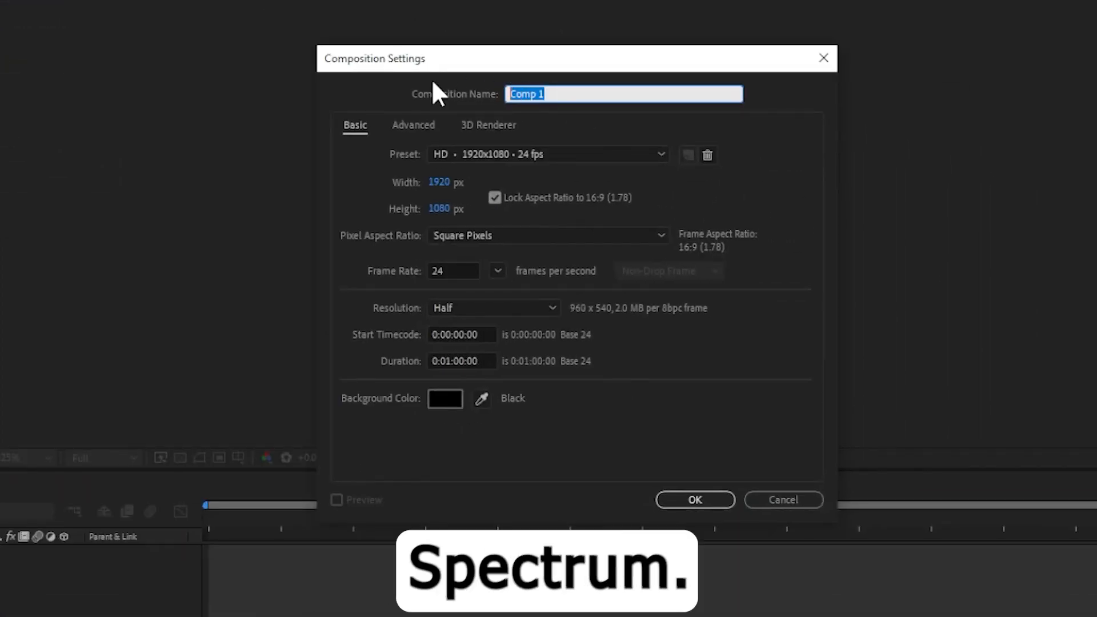
text(final spec)
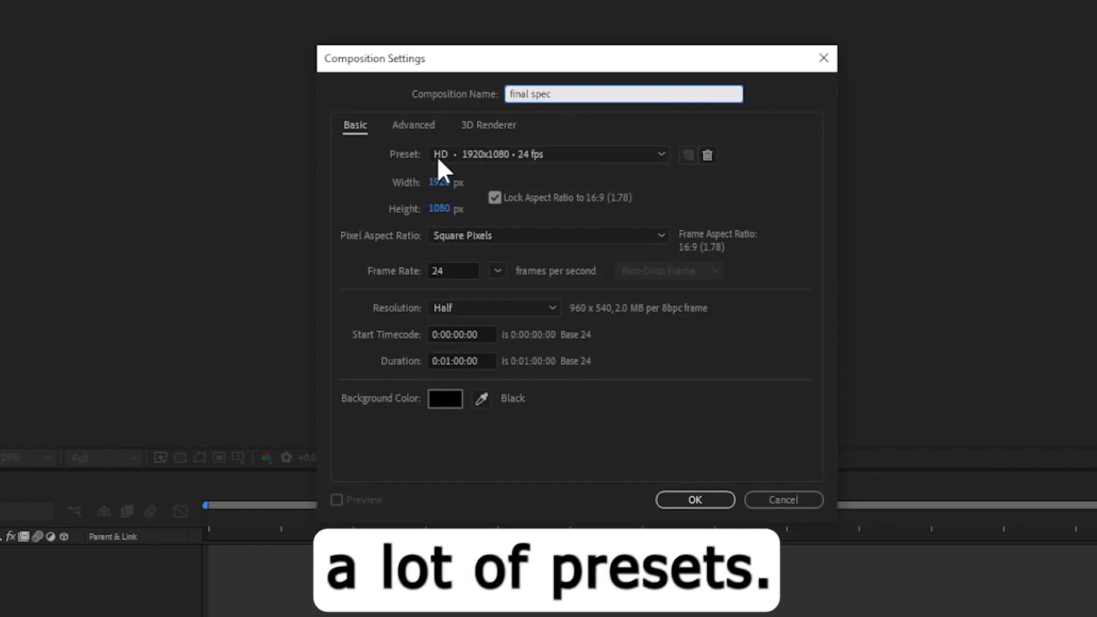
click(584, 153)
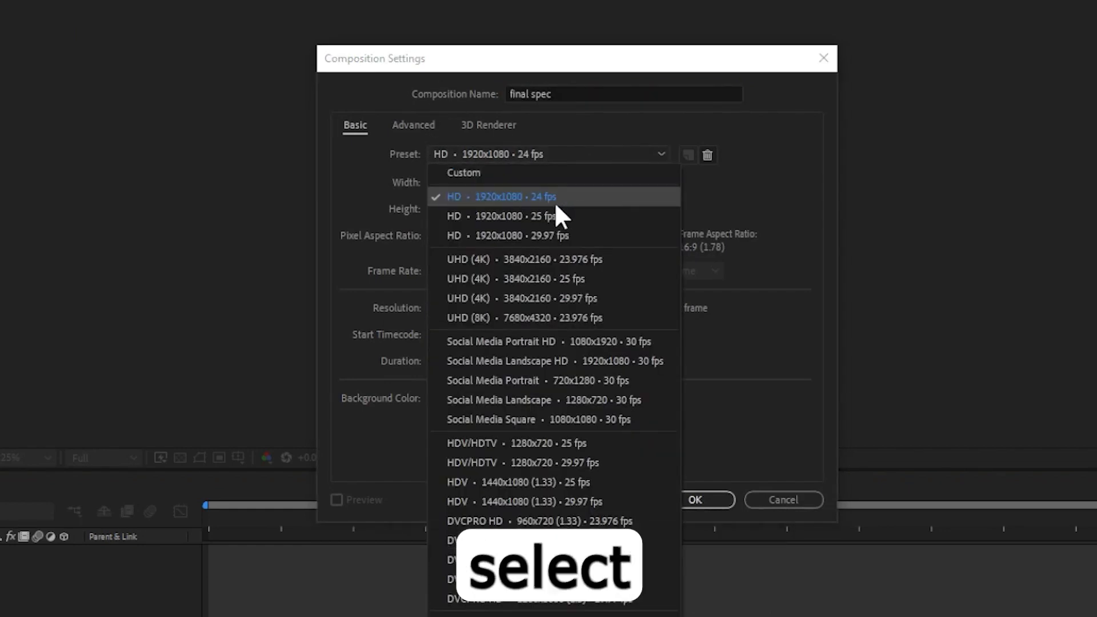
click(559, 196)
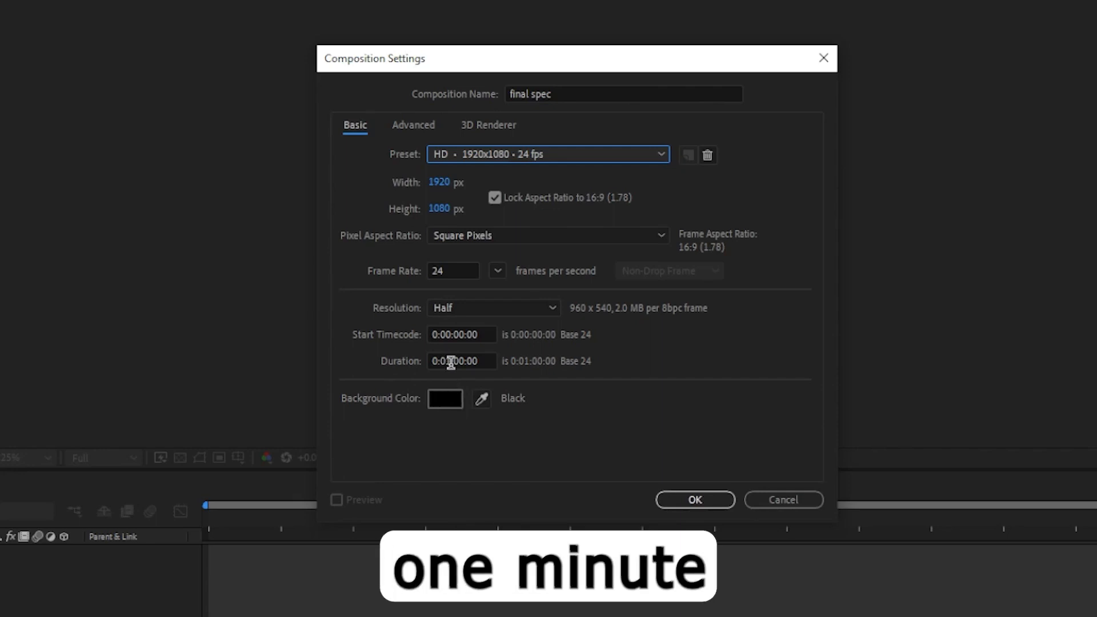
click(686, 498)
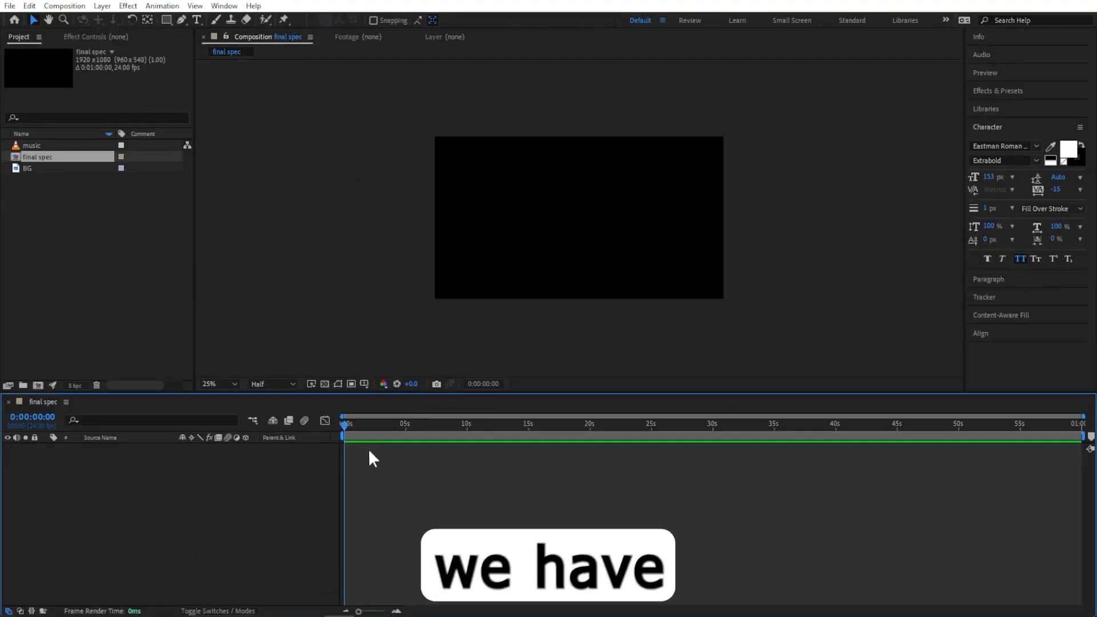
Add the music footage as a layer in the final spec composition.
drag(343, 426, 341, 452)
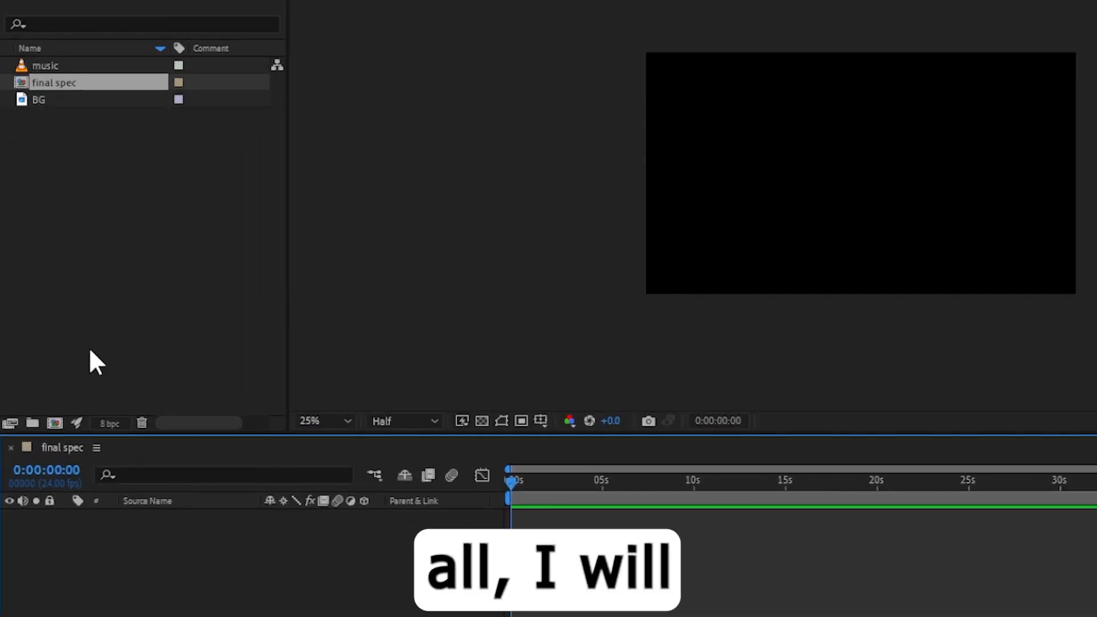
drag(45, 64, 137, 537)
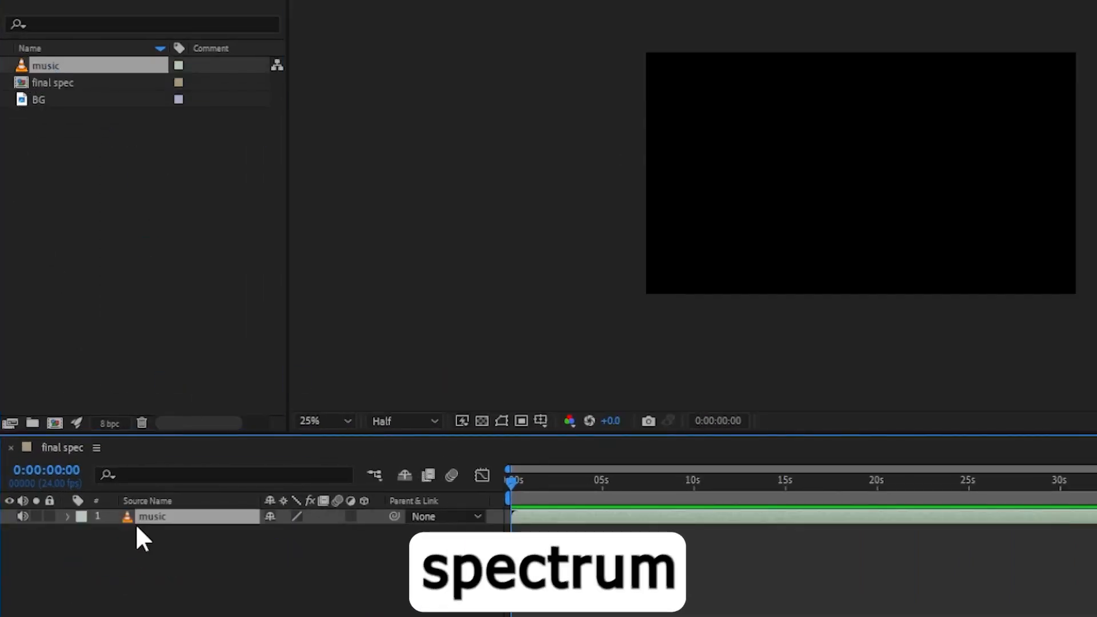
Pre-compose the music layer into a new composition named music Comp 1.
right_click(173, 518)
click(239, 403)
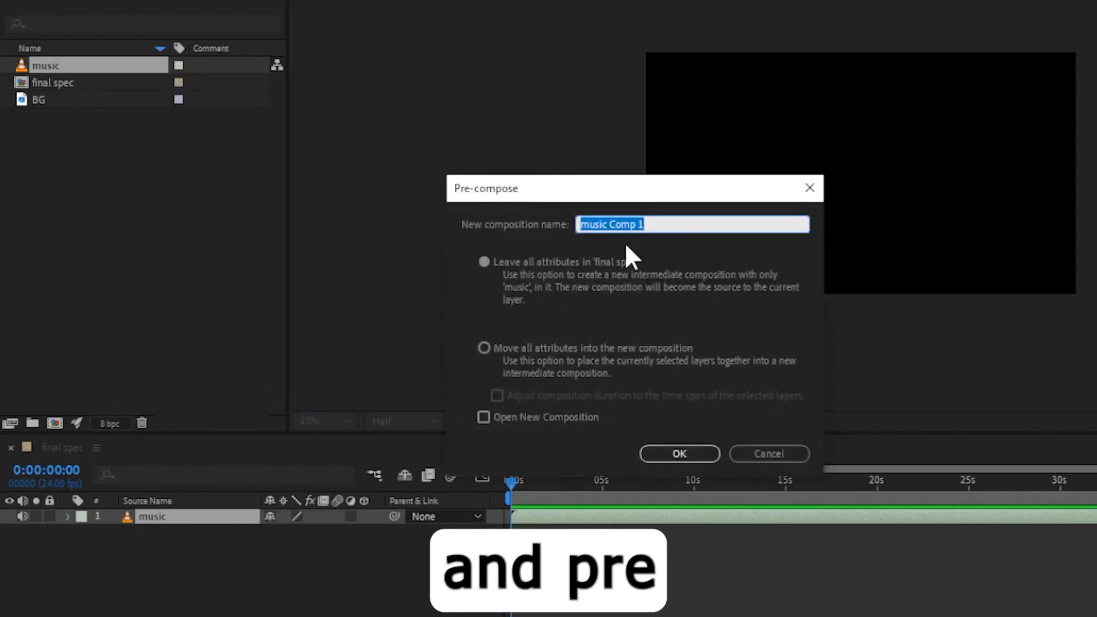
click(658, 224)
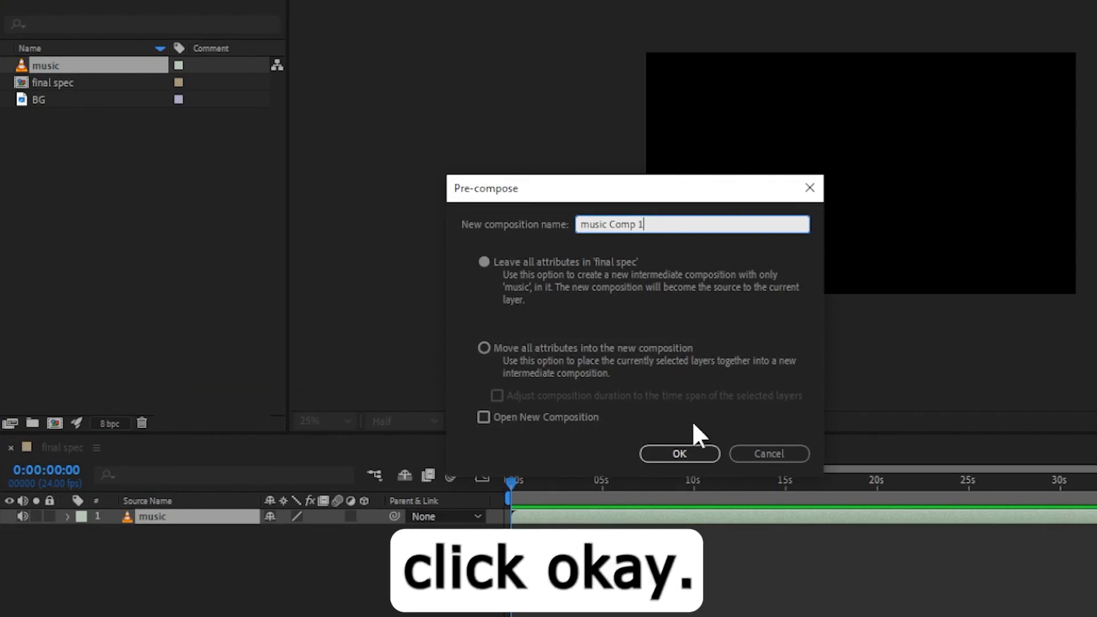
click(691, 453)
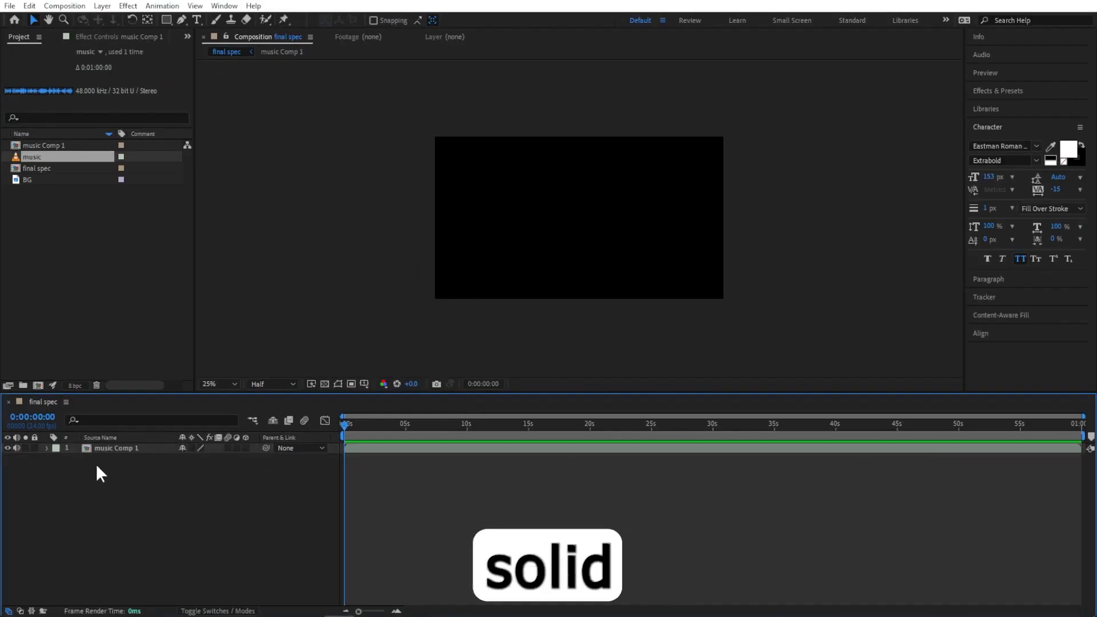
Create a new solid layer named audio spec in the final spec composition.
click(88, 447)
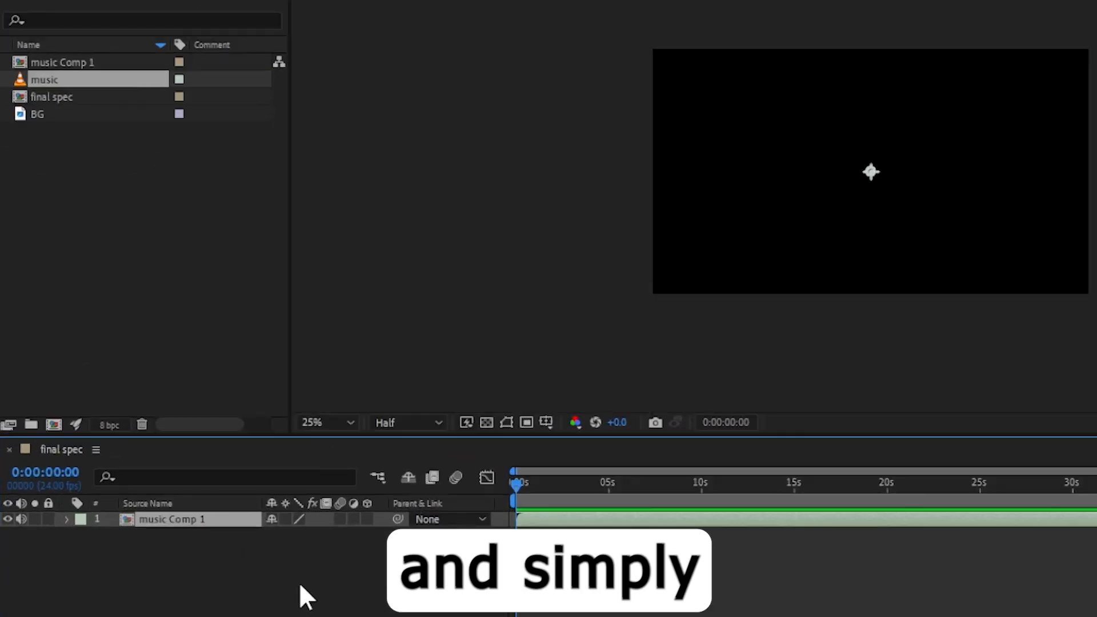
right_click(198, 492)
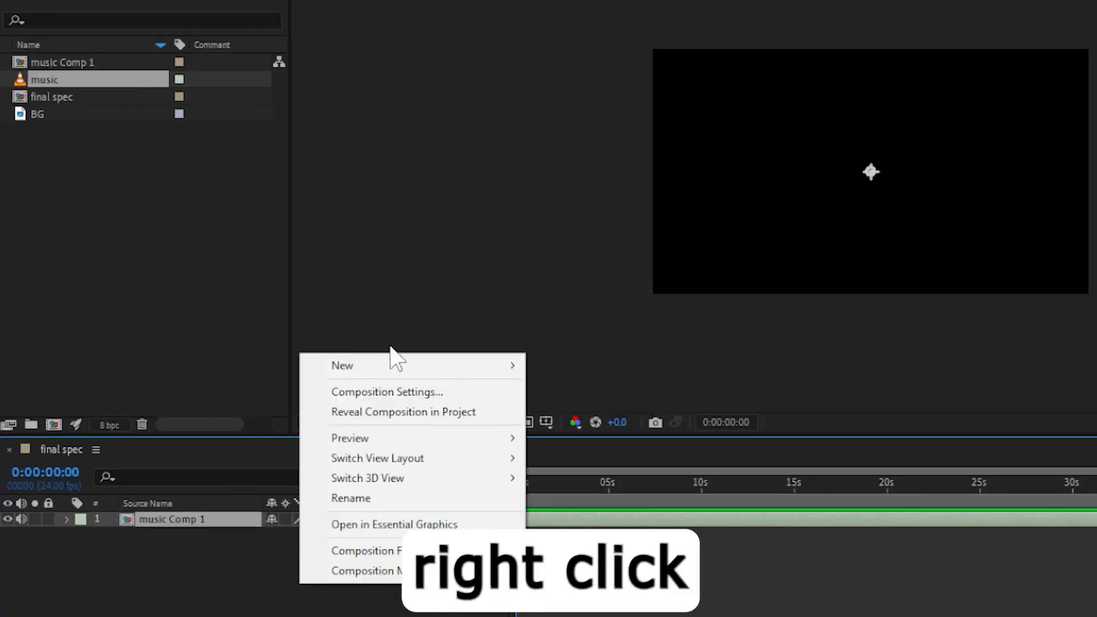
mouse_move(394, 362)
click(616, 414)
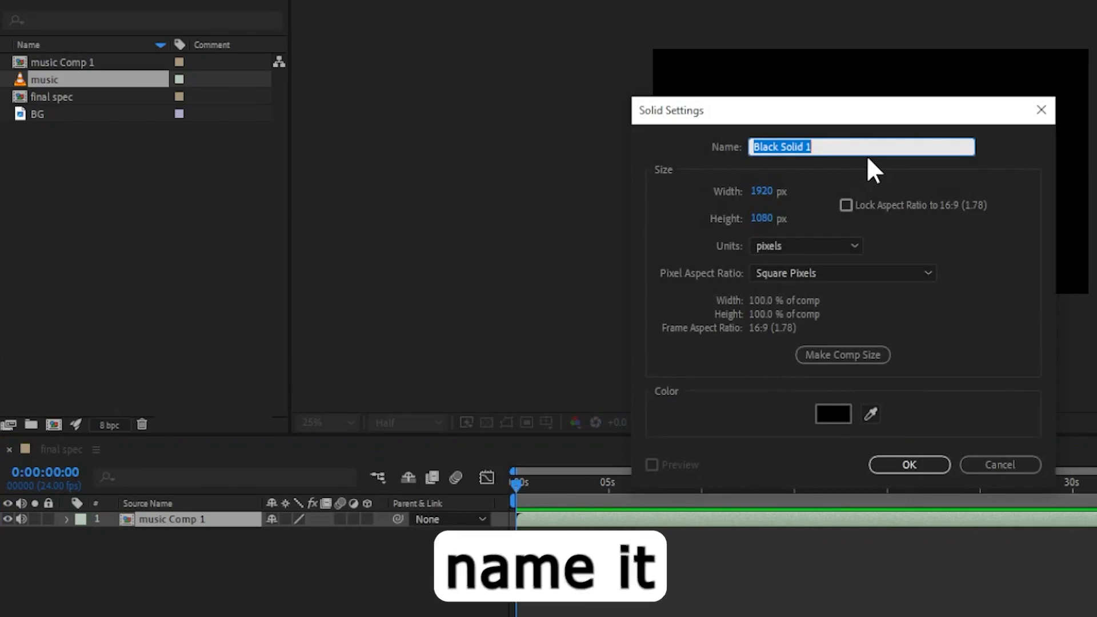
text(audio spec)
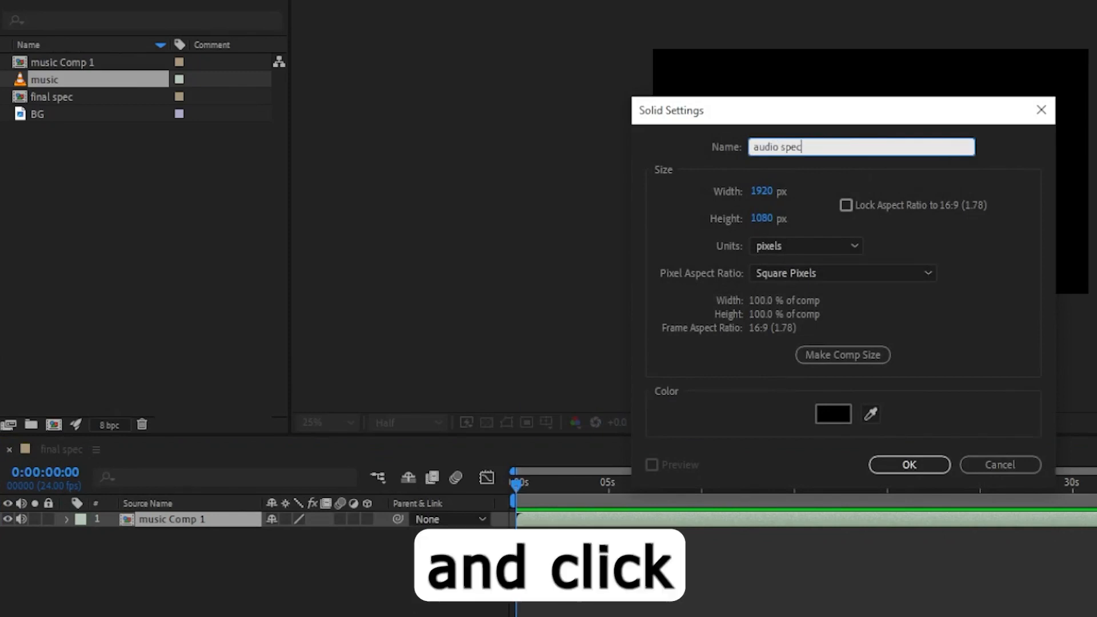
key(Return)
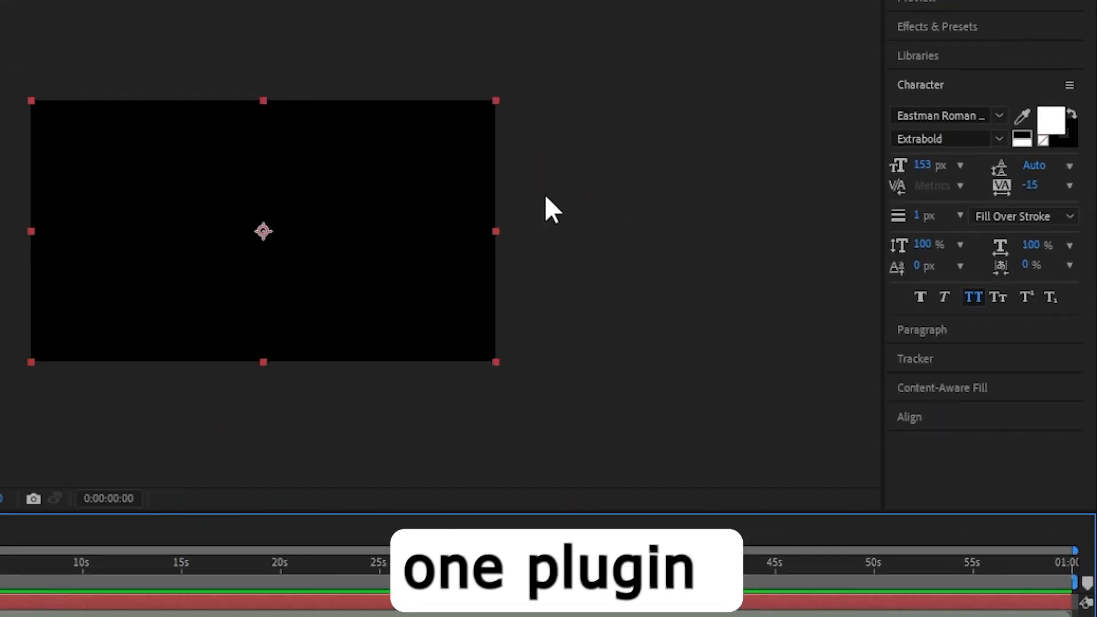
Search the effects for form and apply the RG Trapcode Form effect to the audio spec layer.
click(930, 29)
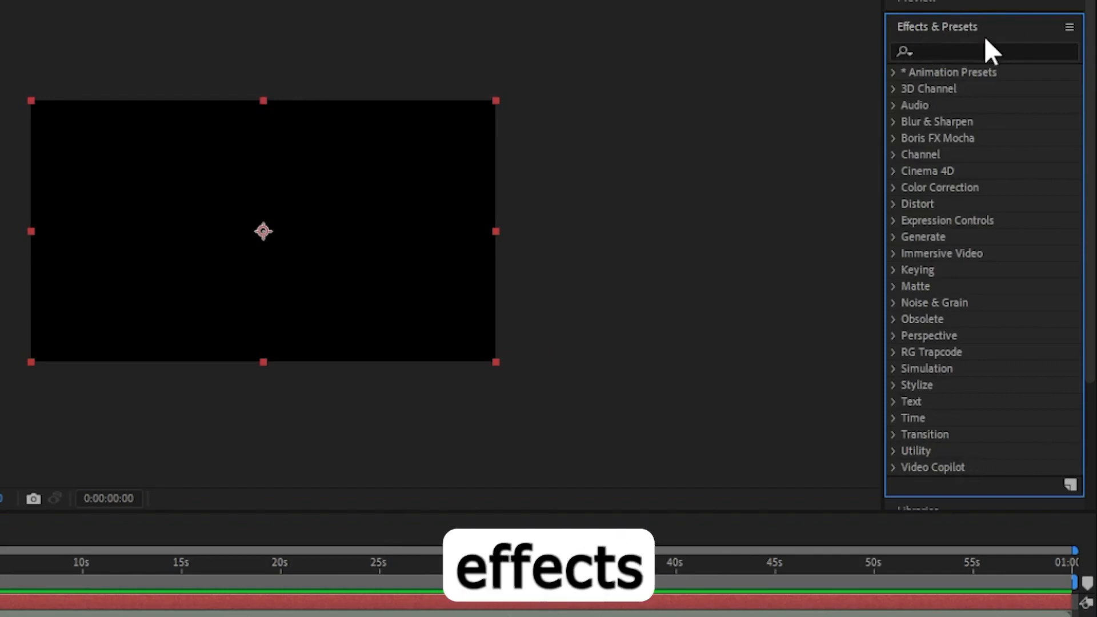
click(969, 51)
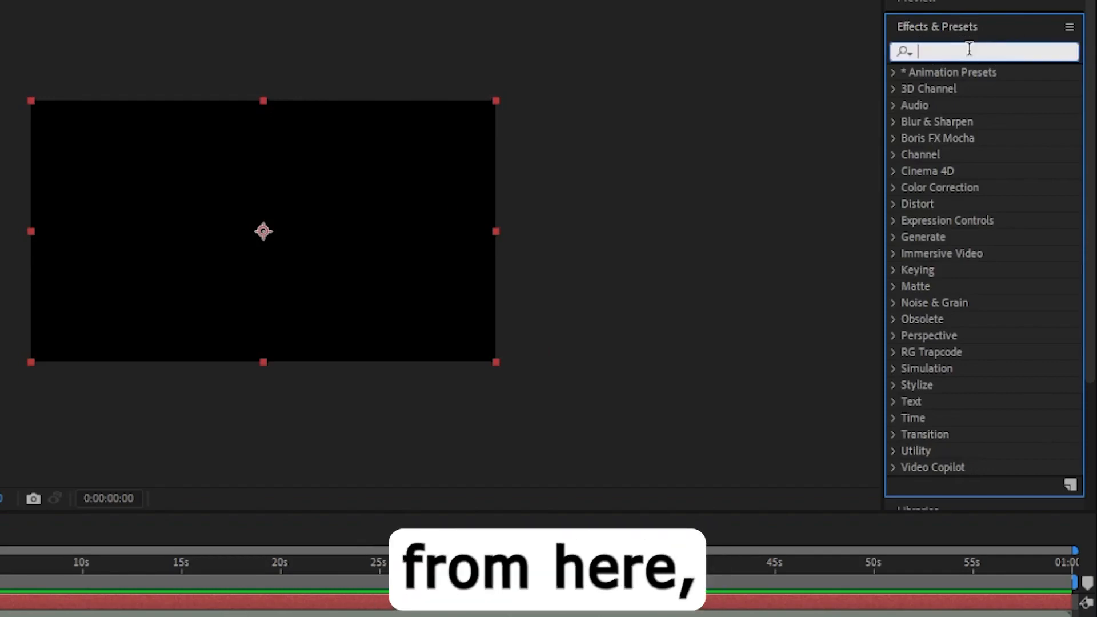
text(form)
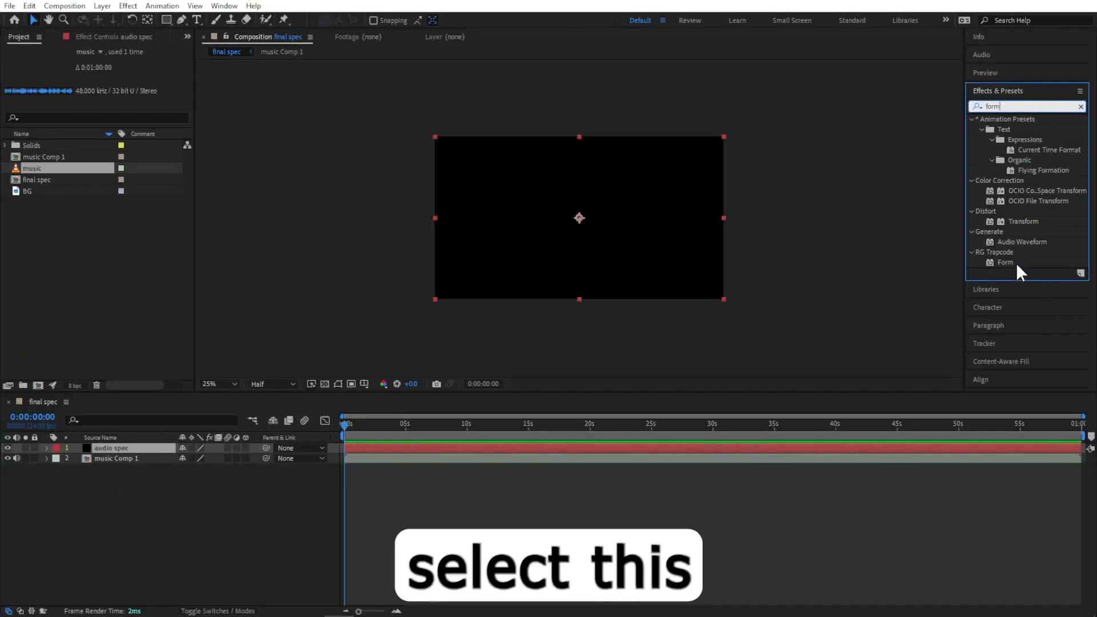
drag(1005, 262, 119, 444)
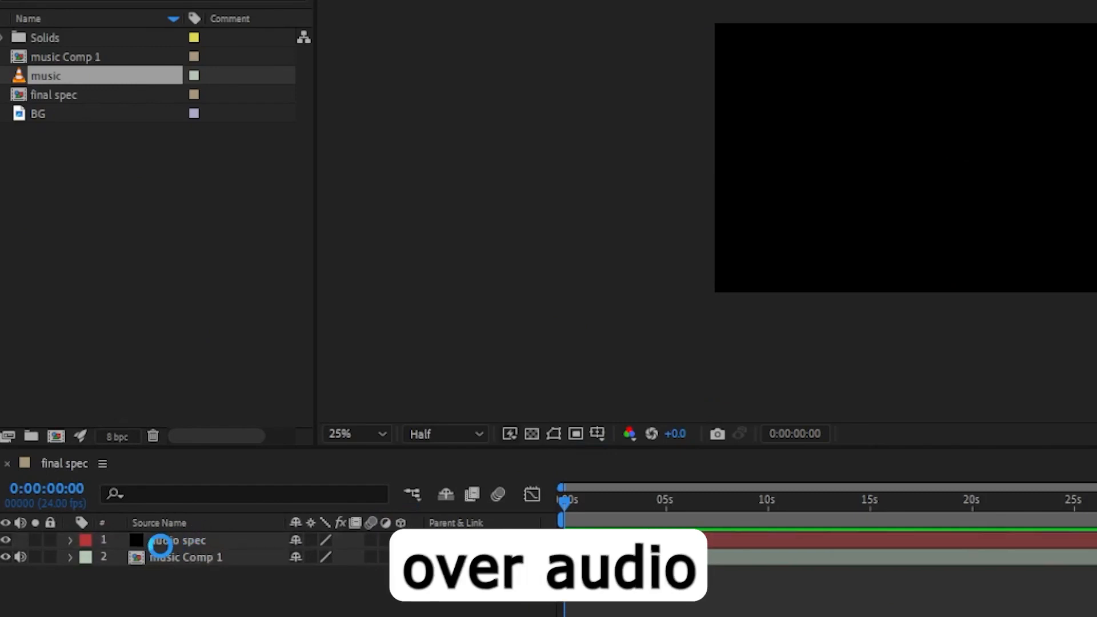
mouse_move(160, 545)
mouse_down()
mouse_move(182, 545)
mouse_move(152, 539)
mouse_up()
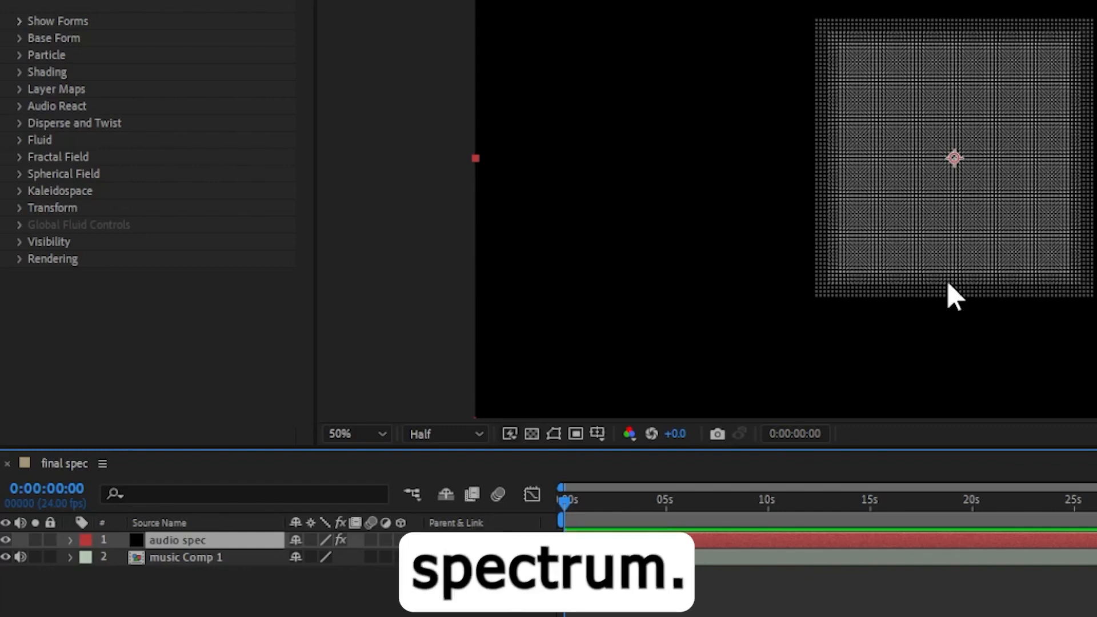
In Form's Base Form settings, keep Base Form Size at XYZ Individual and set Base Form Size X to 400.
click(17, 37)
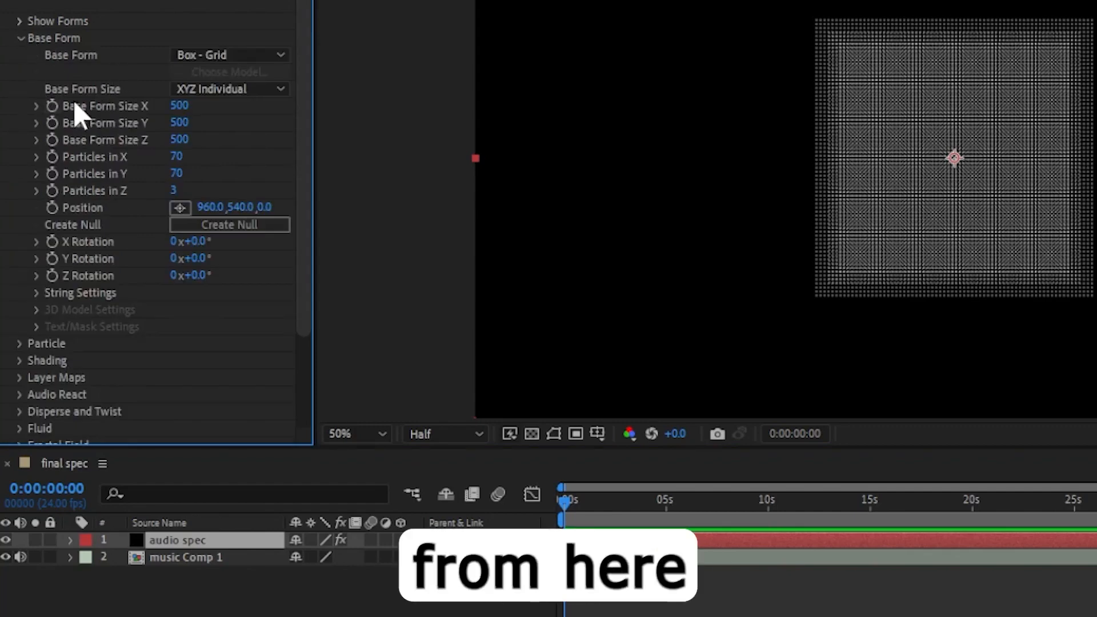
click(223, 89)
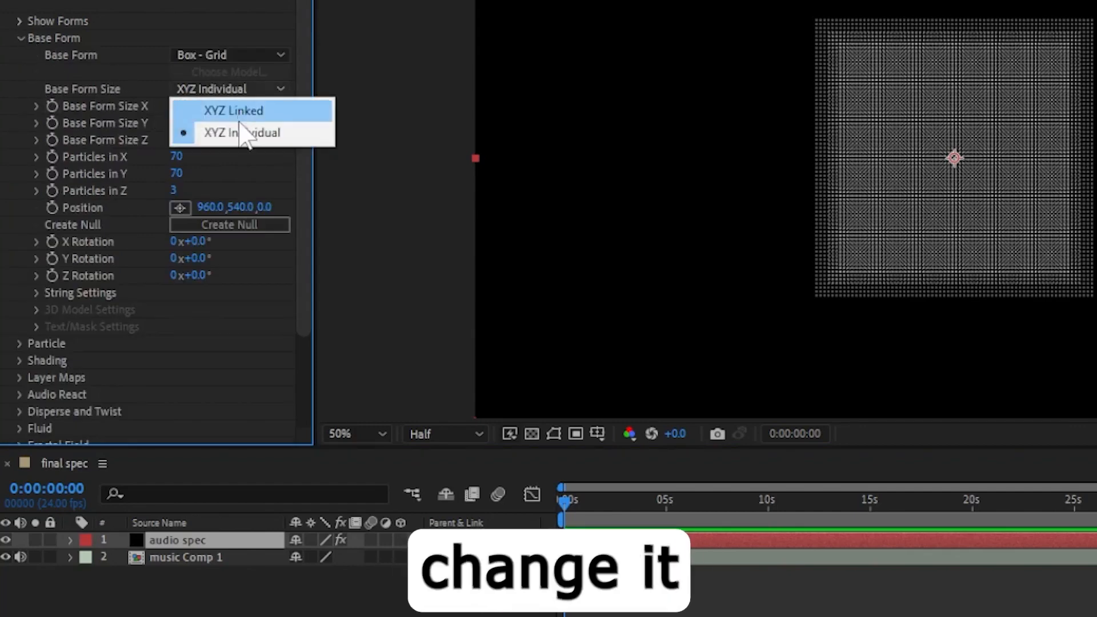
click(274, 136)
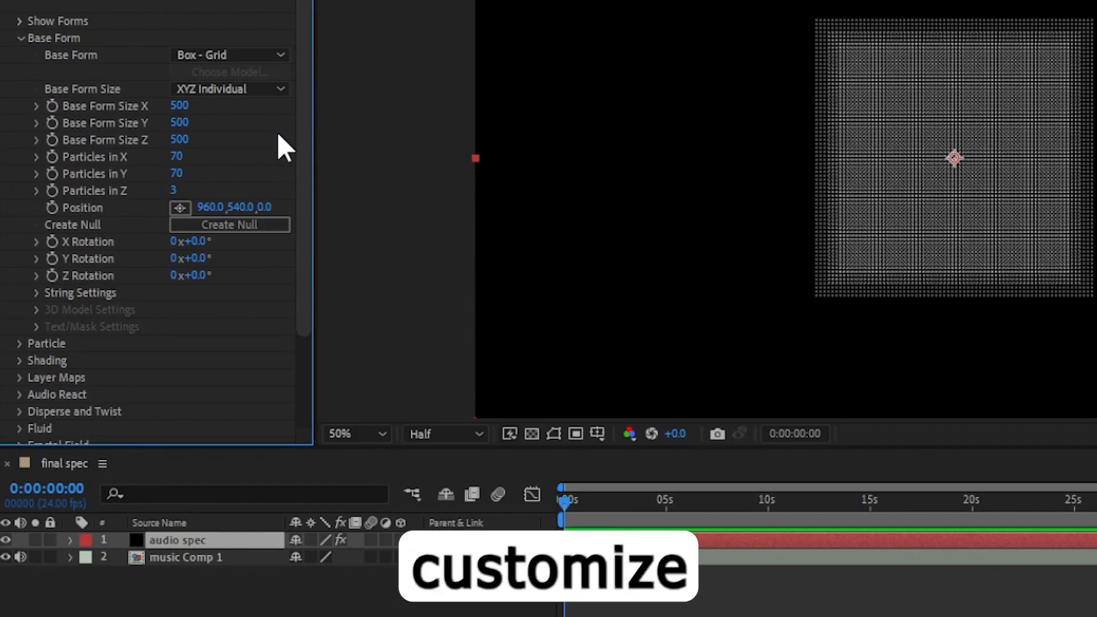
click(180, 107)
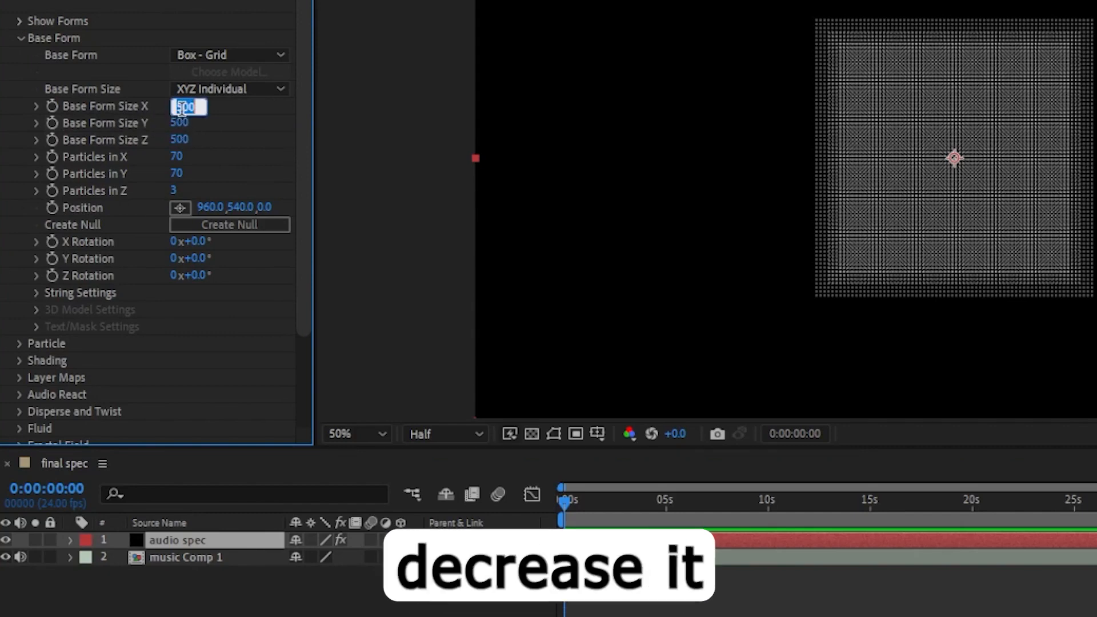
text(4)
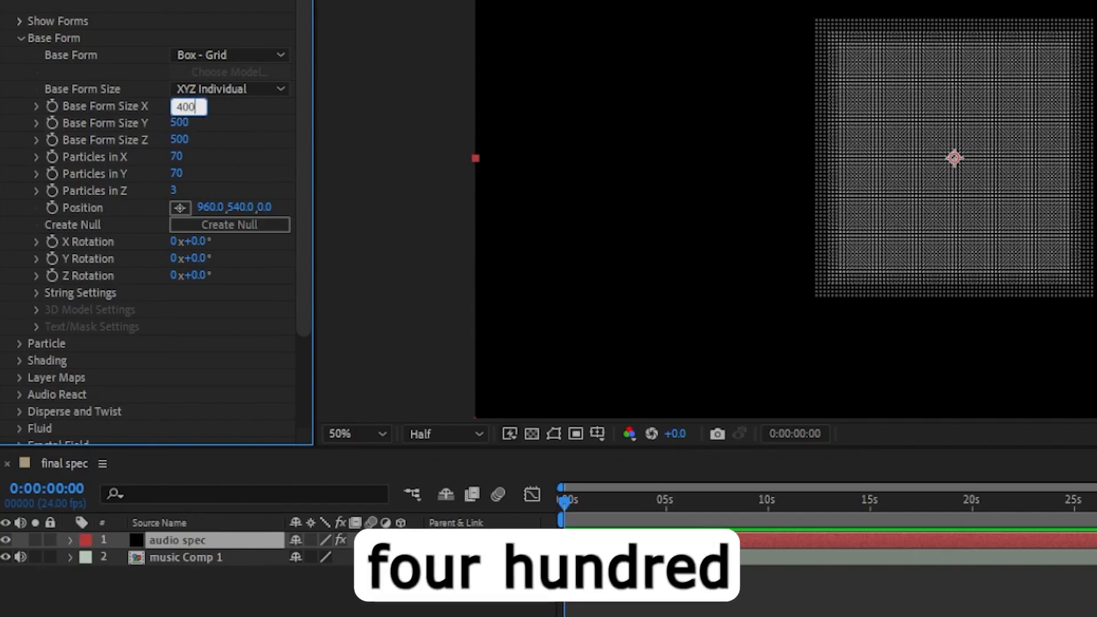
text(00)
key(Return)
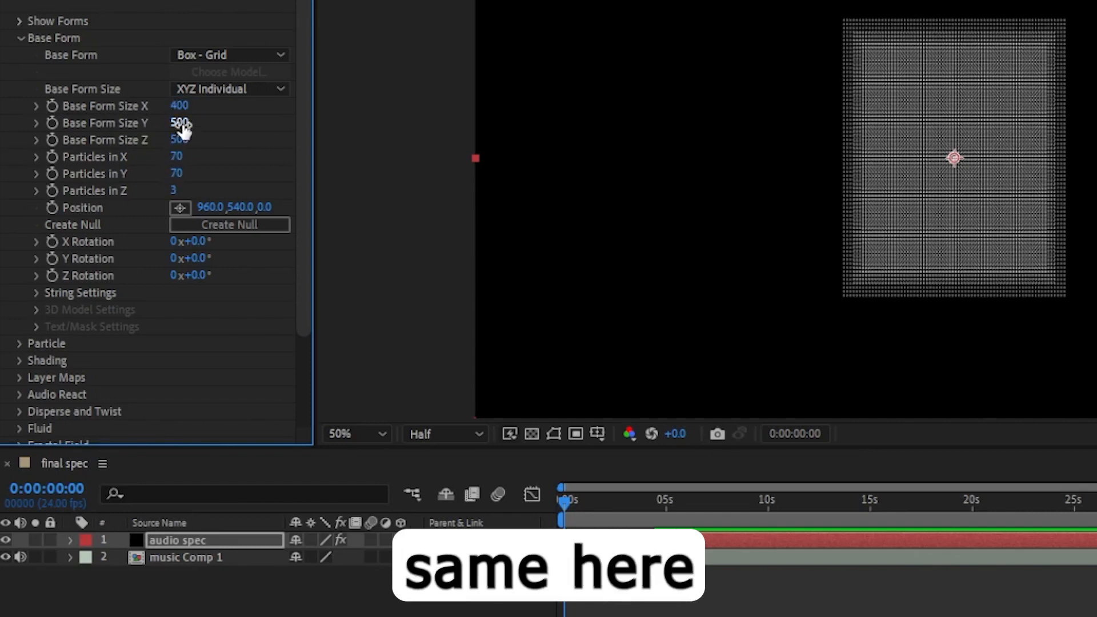
Set Base Form Size Y to 400 and Base Form Size Z to 200.
text(40)
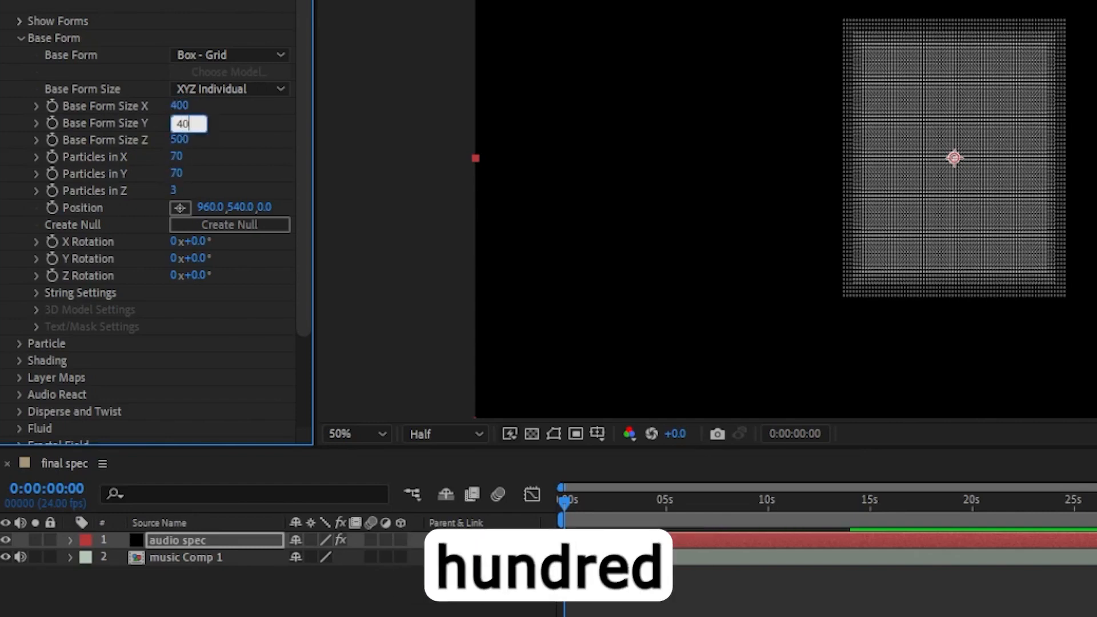
text(0)
key(Return)
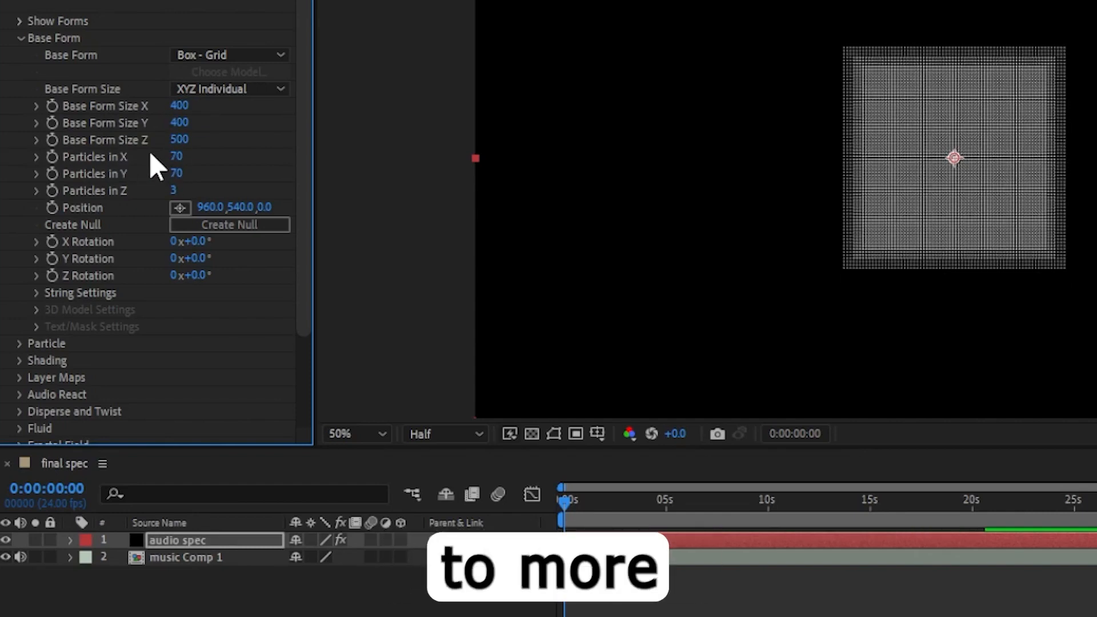
click(178, 142)
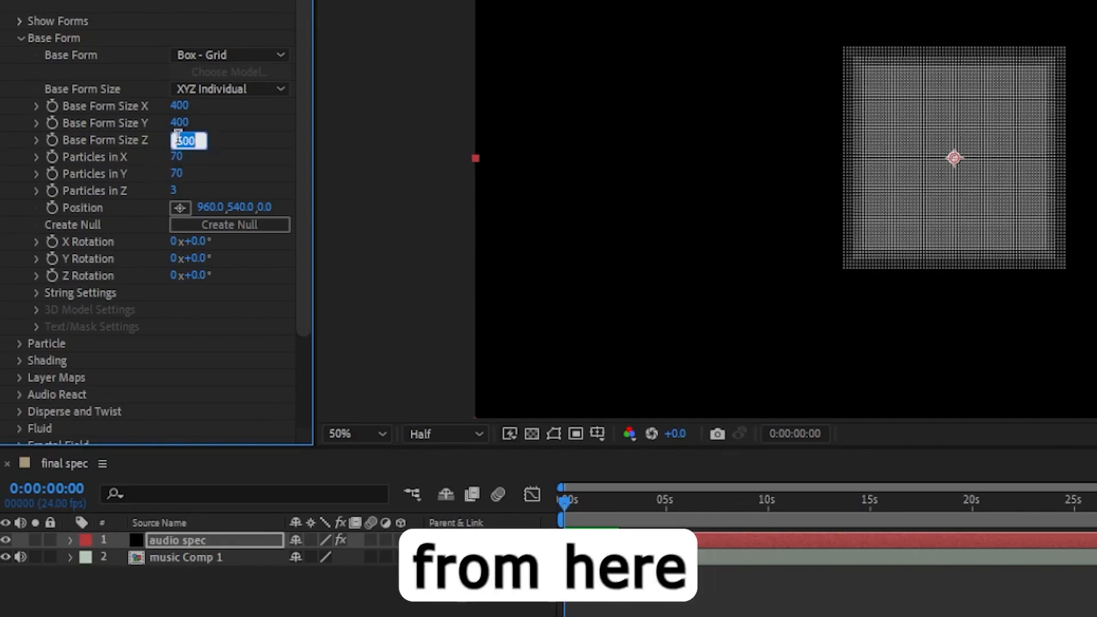
text(200)
key(Return)
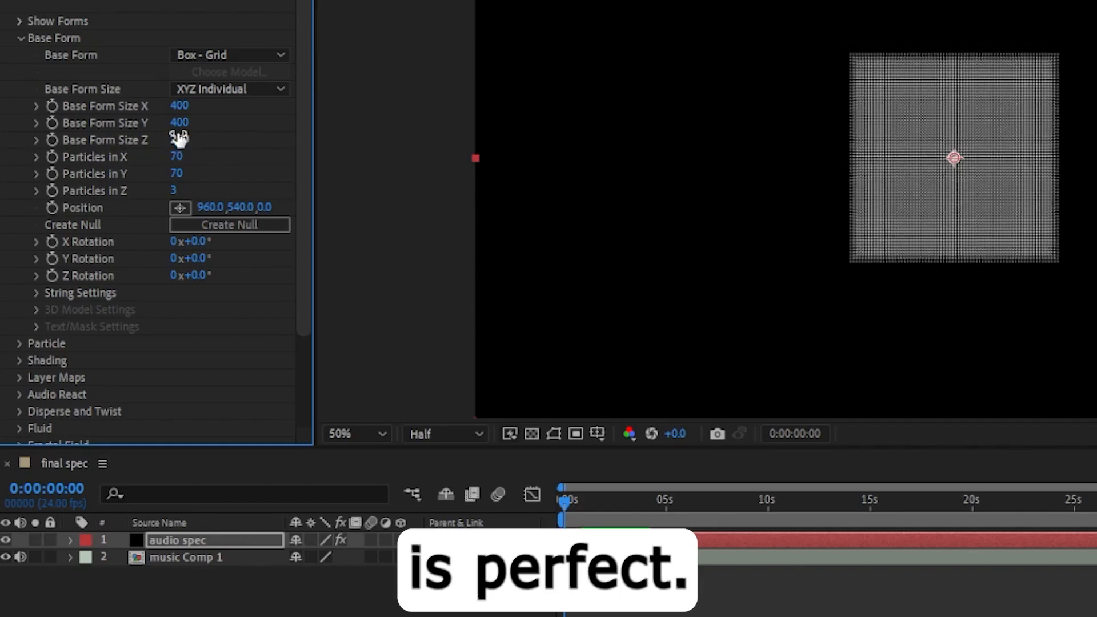
Set both Particles in X and Particles in Y to 300.
scroll(1064, 209, up, 1)
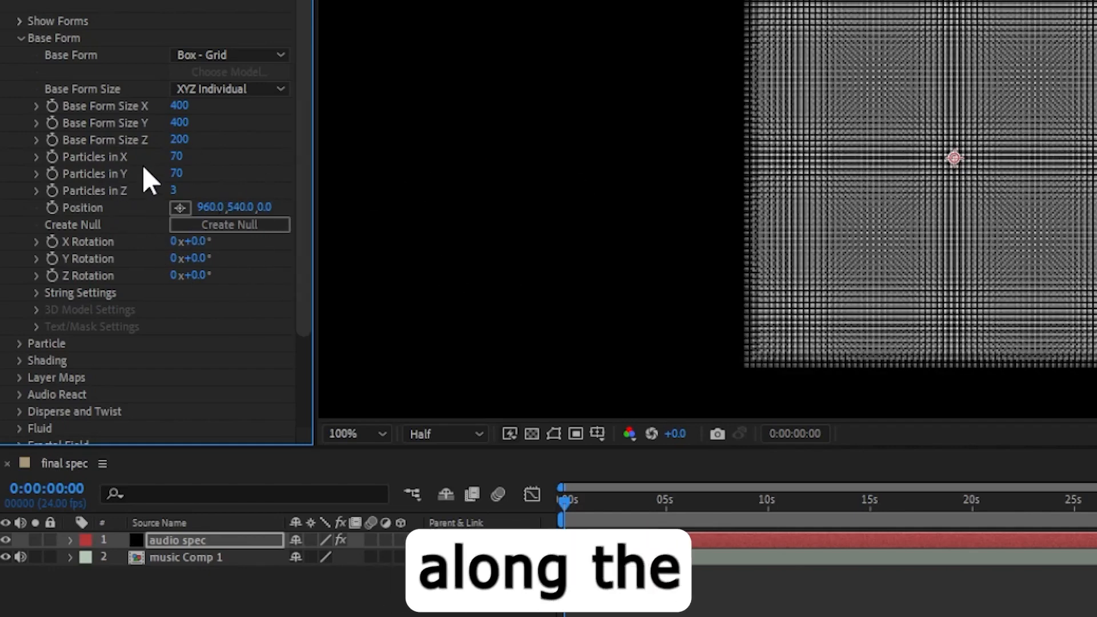
click(175, 158)
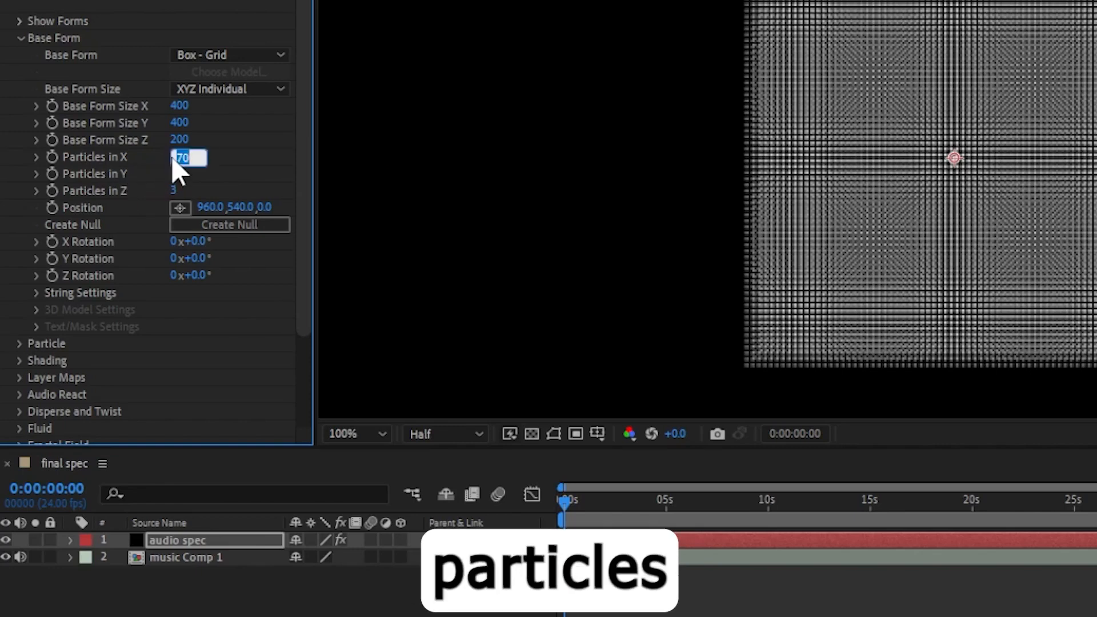
text(300)
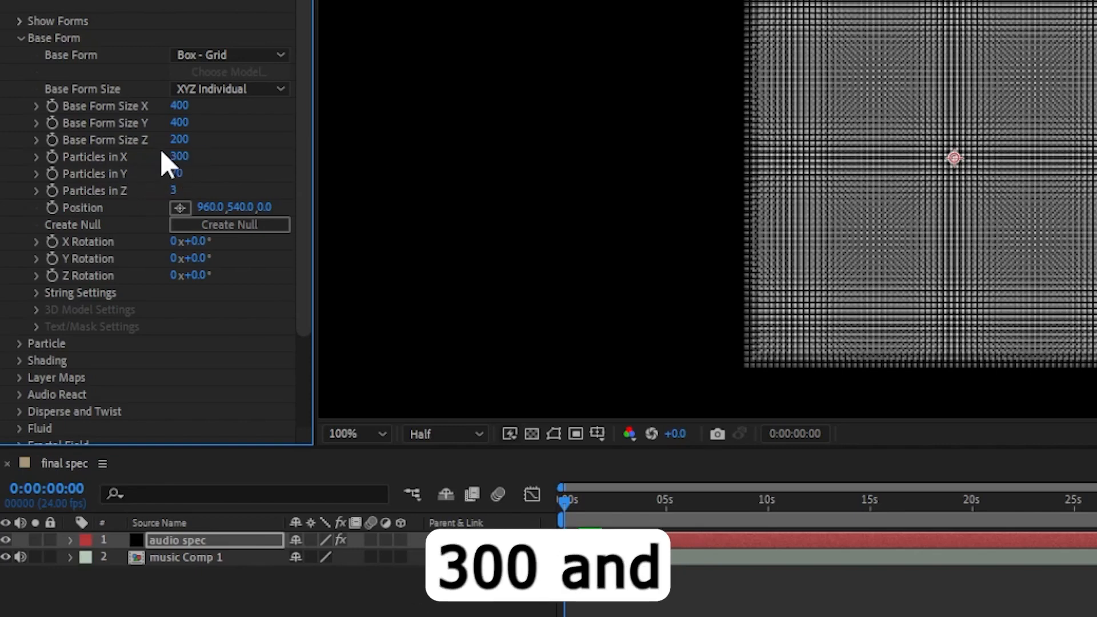
click(181, 171)
text(3)
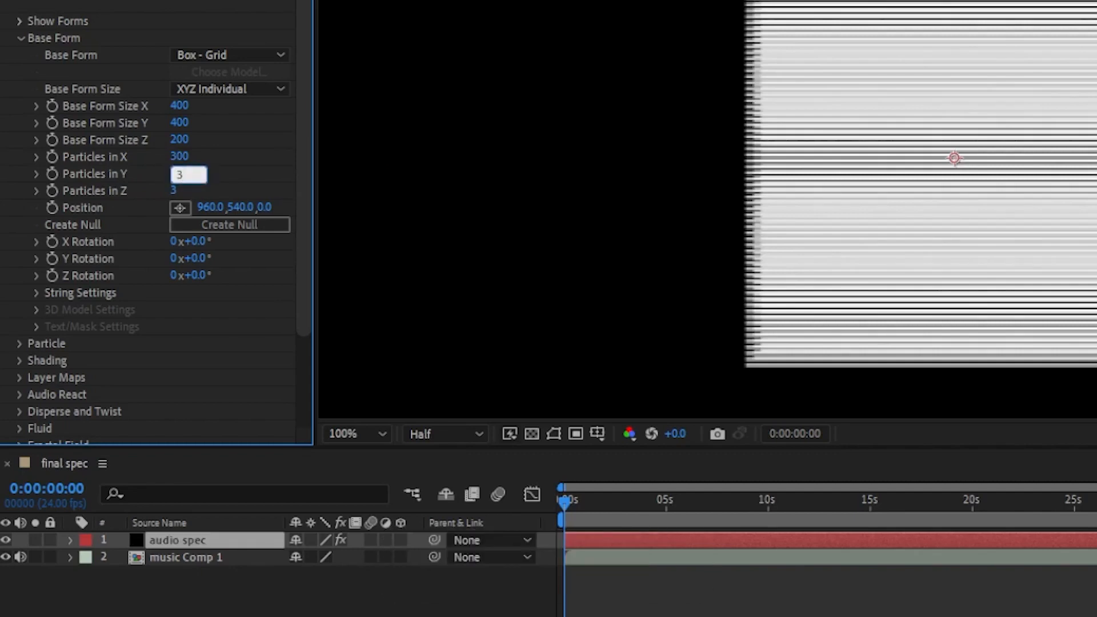
text(000)
key(BackSpace)
key(Return)
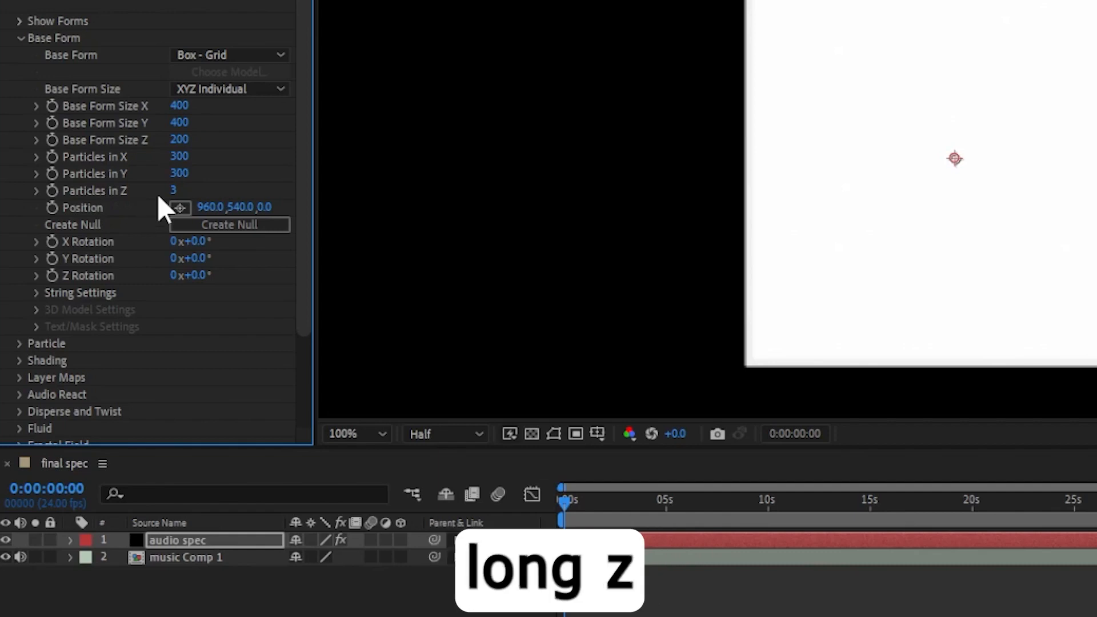
Set Particles in Z to 1 in Form's Base Form settings.
click(175, 191)
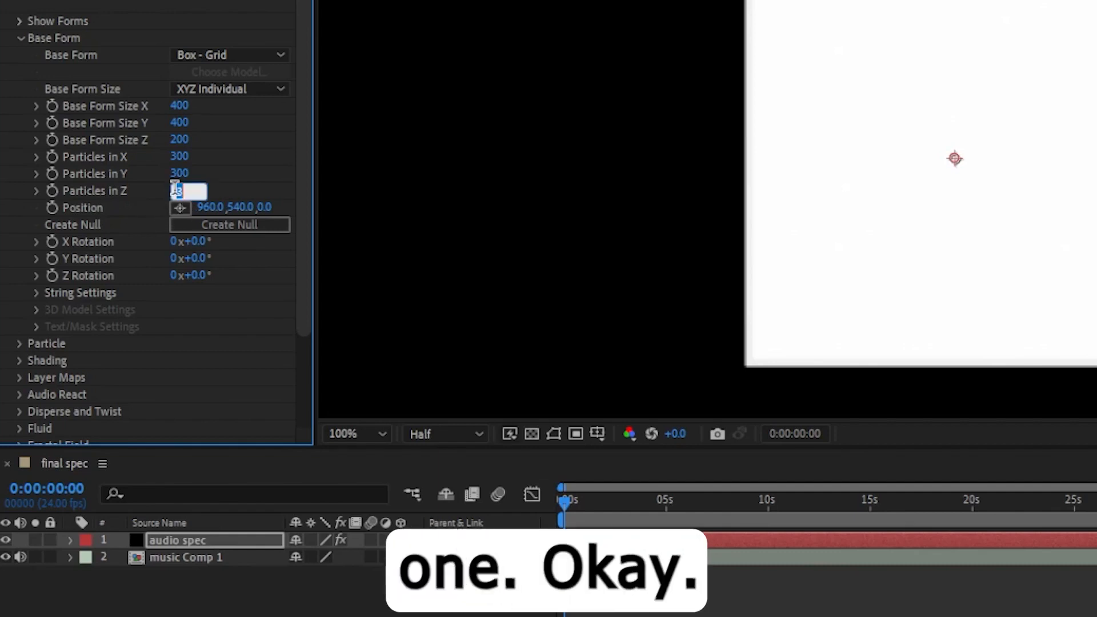
key(Return)
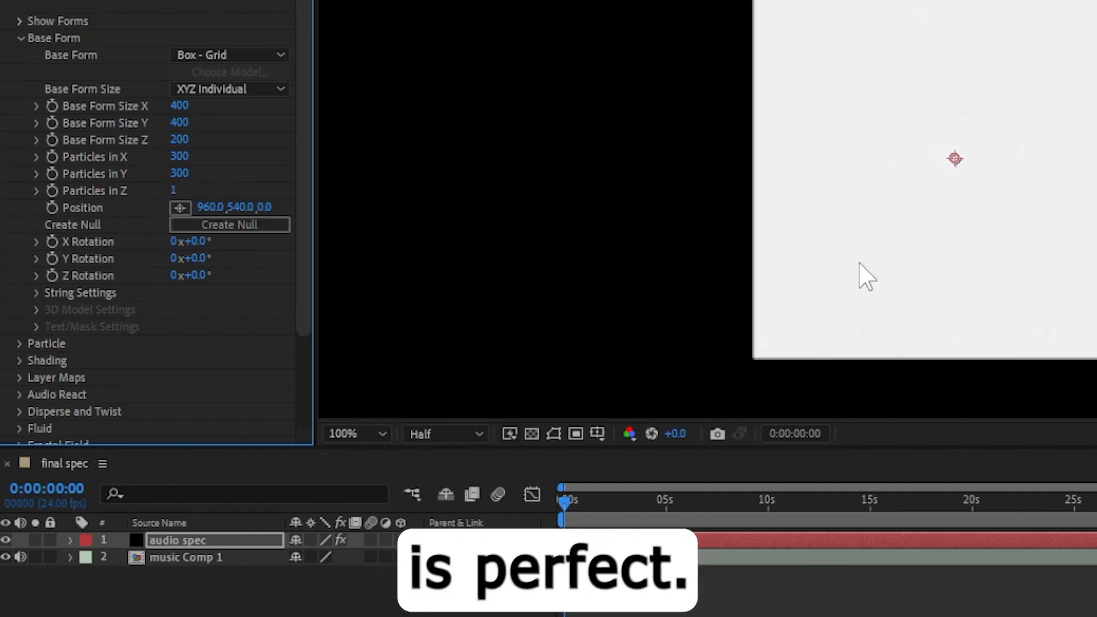
scroll(1005, 183, down, 1)
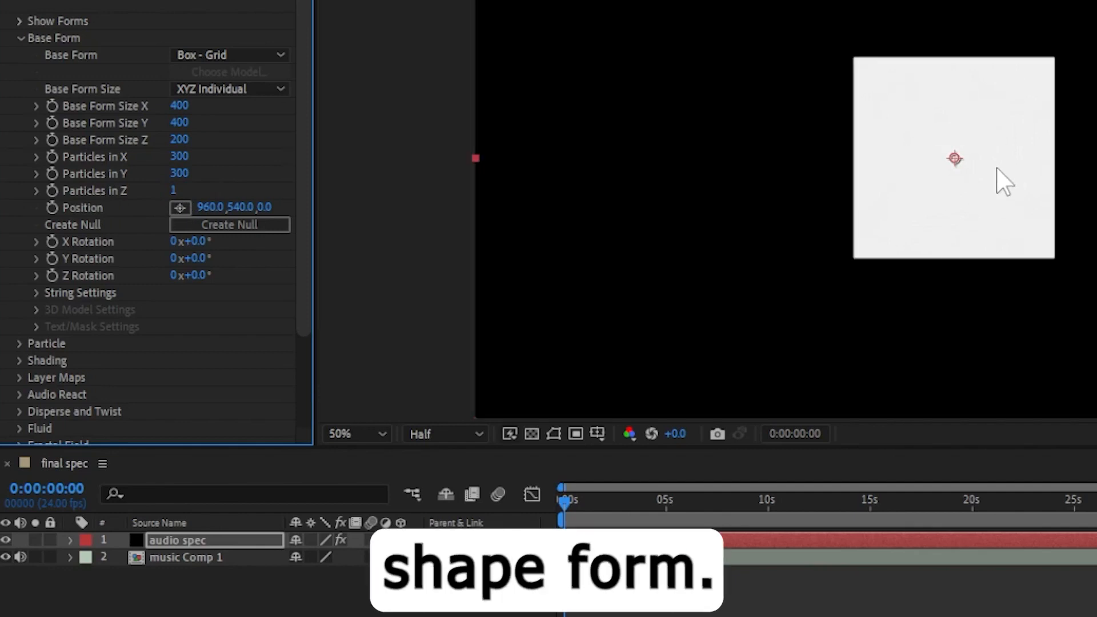
Open Spherical Field's Sphere 1 settings and set its Strength to 100.
click(20, 38)
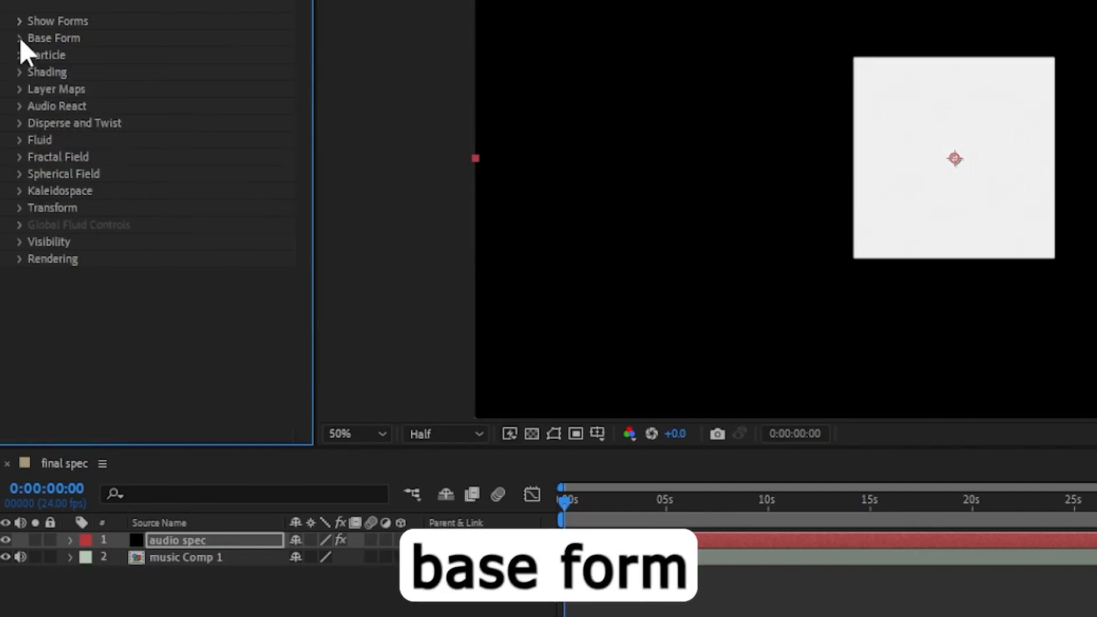
click(20, 173)
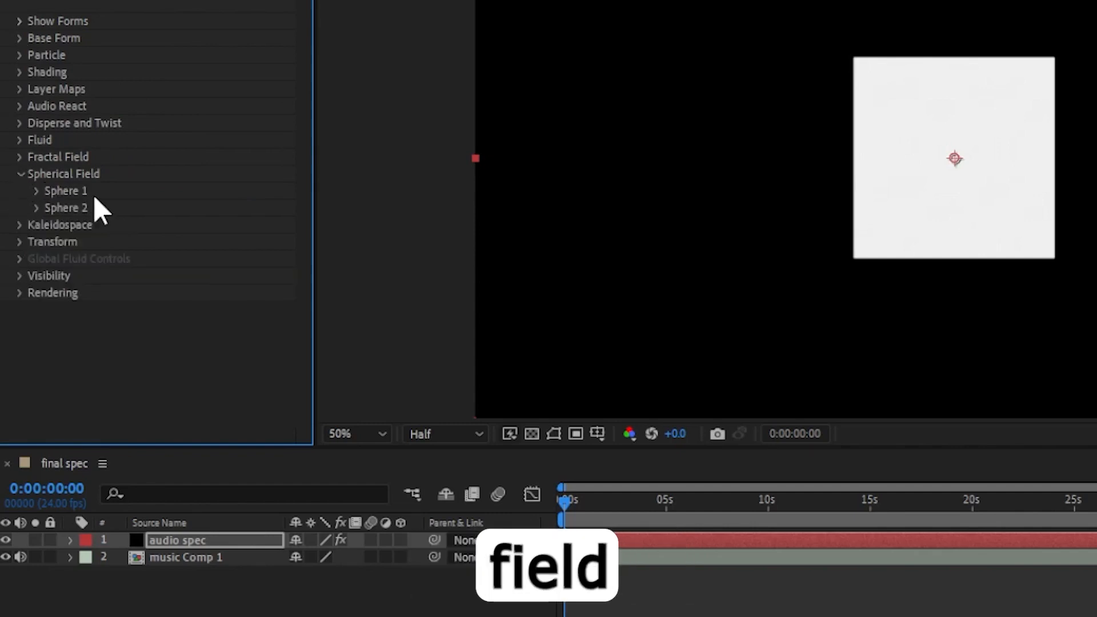
click(34, 190)
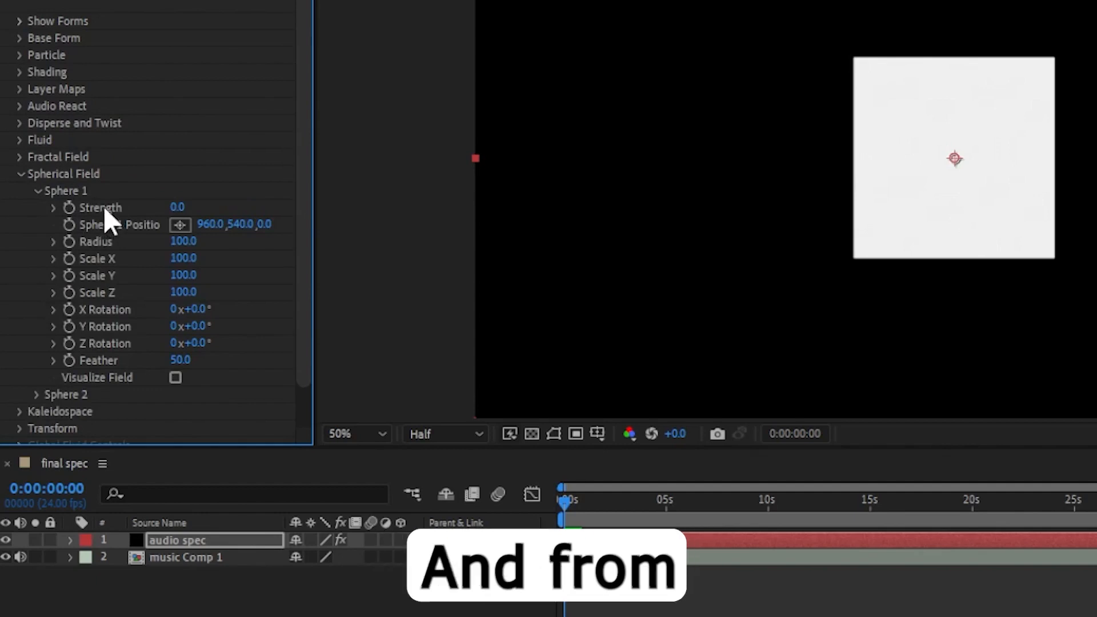
drag(179, 209, 571, 194)
Set Sphere 1 Radius to 300.
scroll(1024, 175, up, 2)
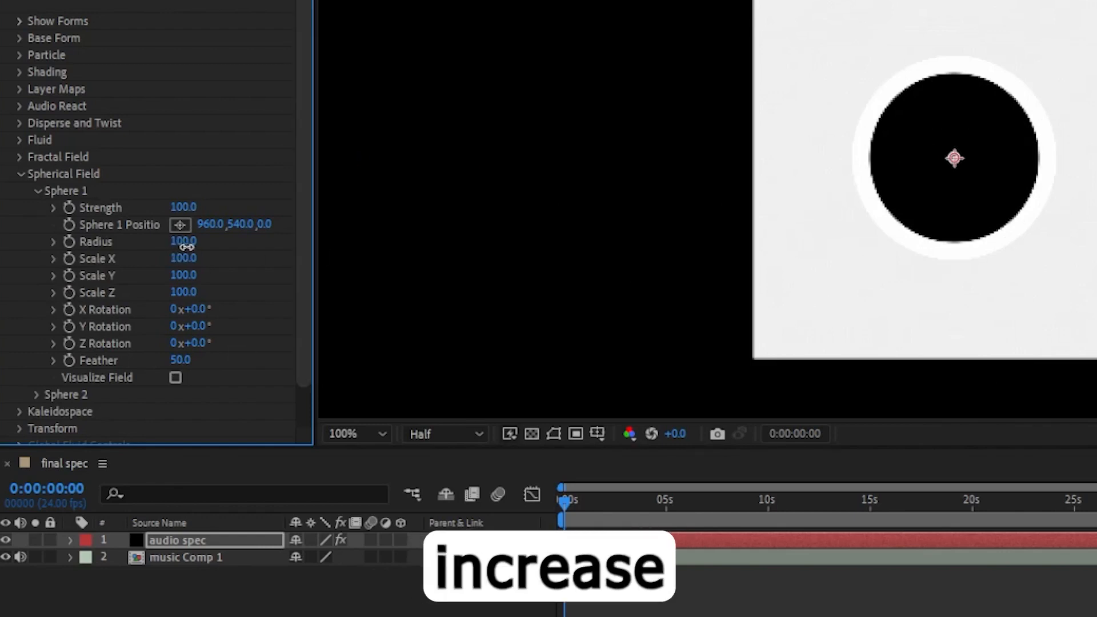
drag(181, 242, 198, 246)
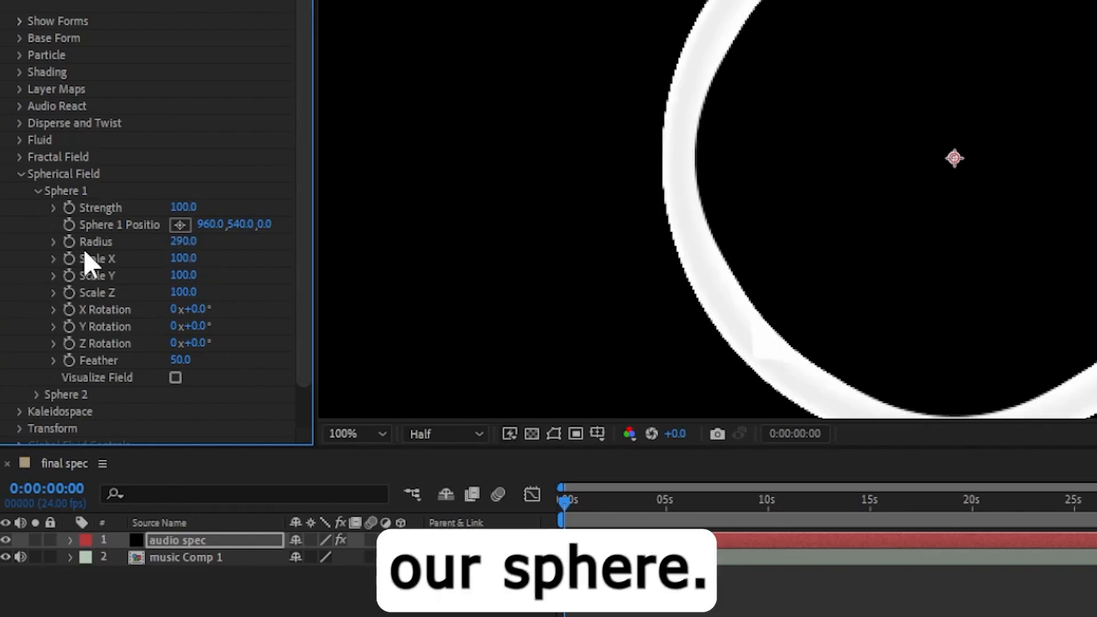
click(182, 242)
text(300)
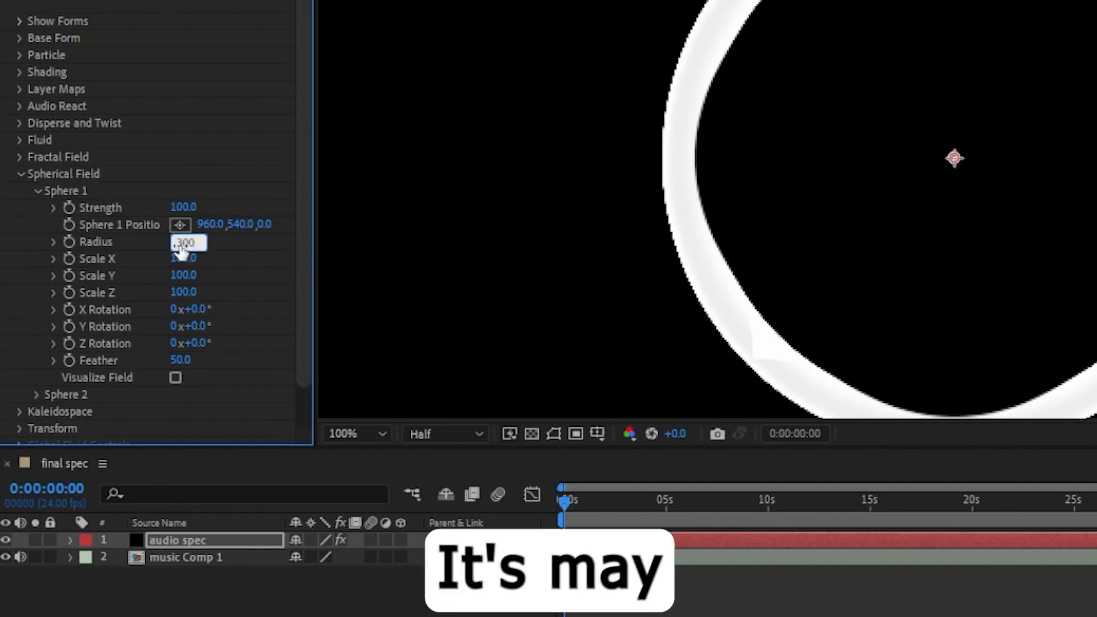
key(Return)
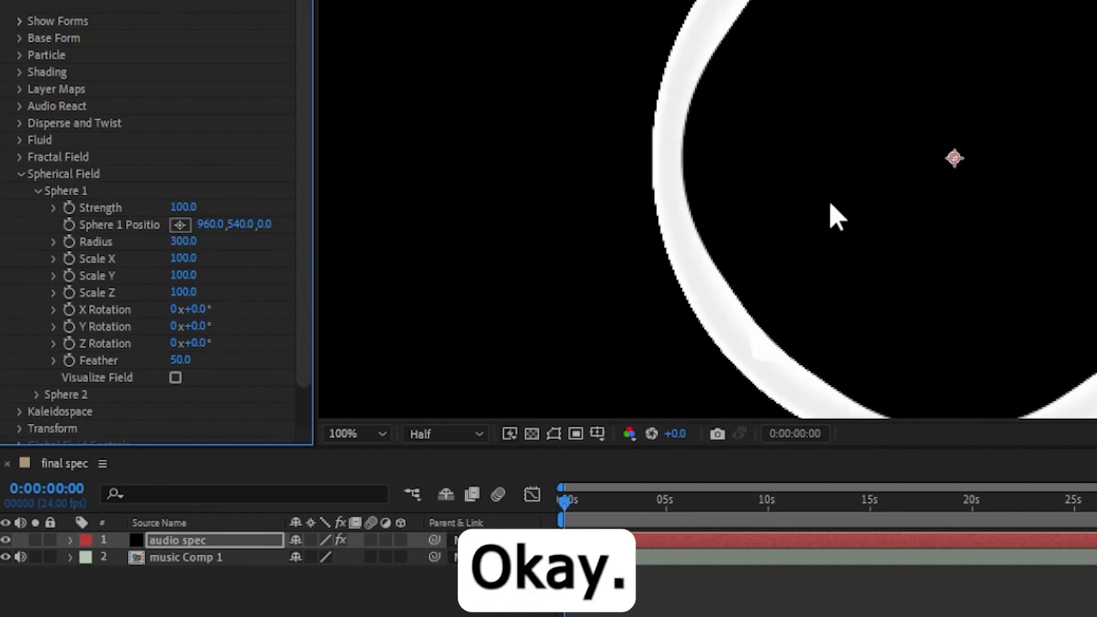
Set Sphere 1 Feather to 45.
scroll(849, 265, up, 1)
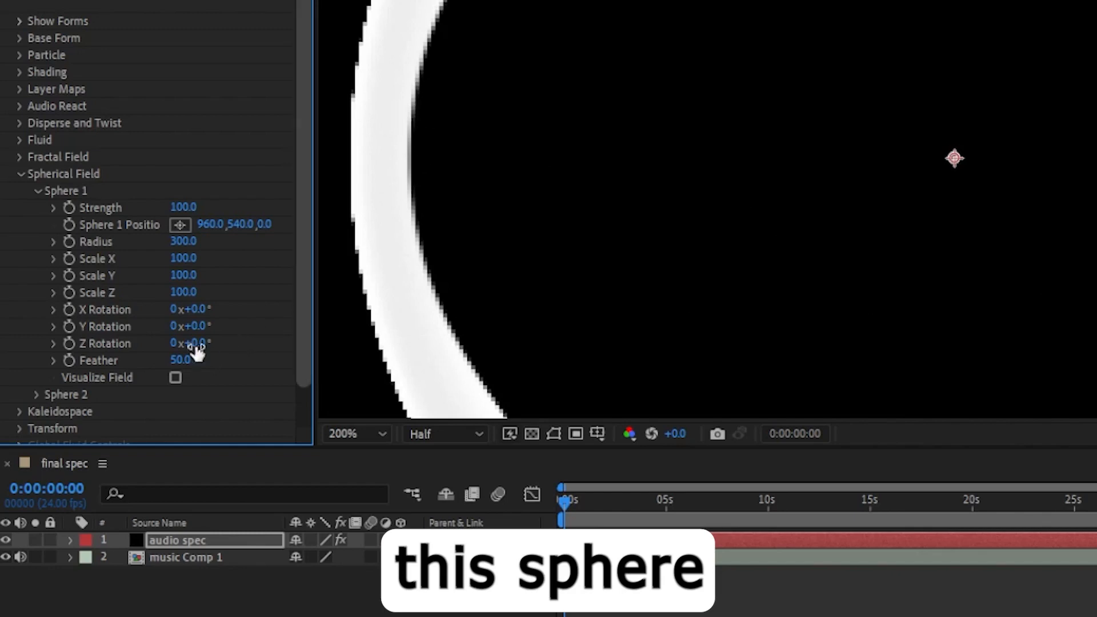
click(179, 361)
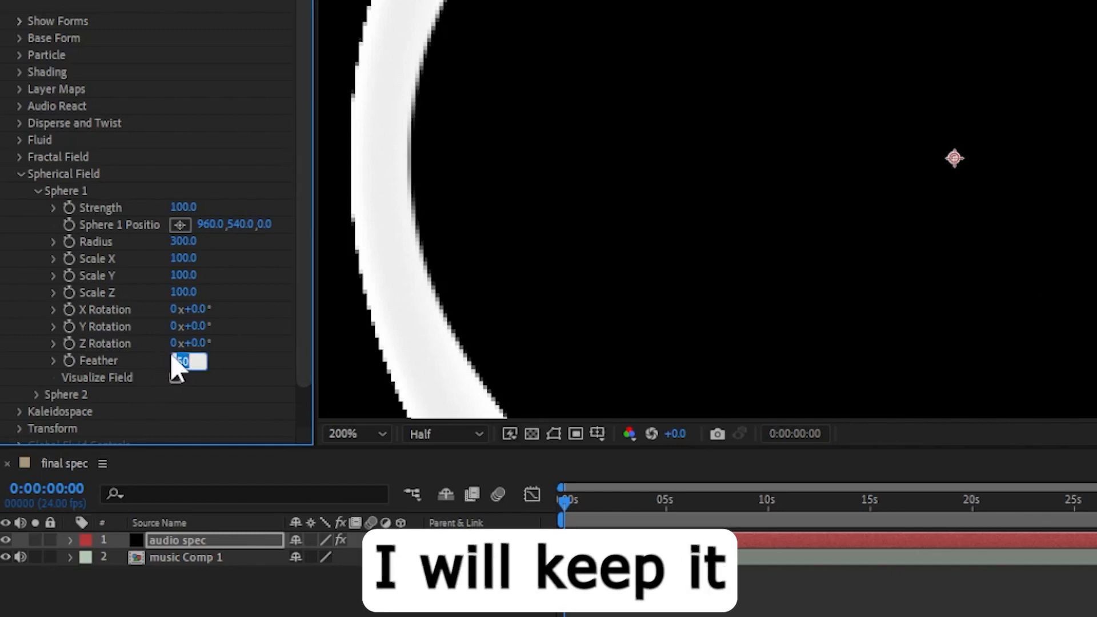
text(4)
key(Return)
In Fractal Field, set both Affect Size and Affect Opacity to 2.
scroll(882, 175, down, 2)
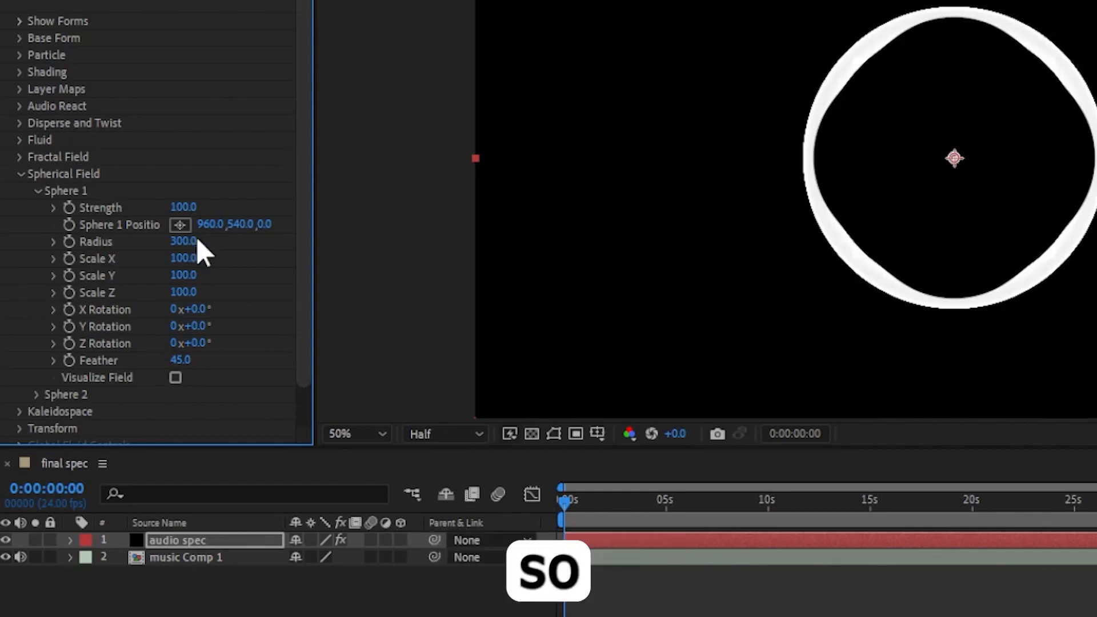
click(19, 154)
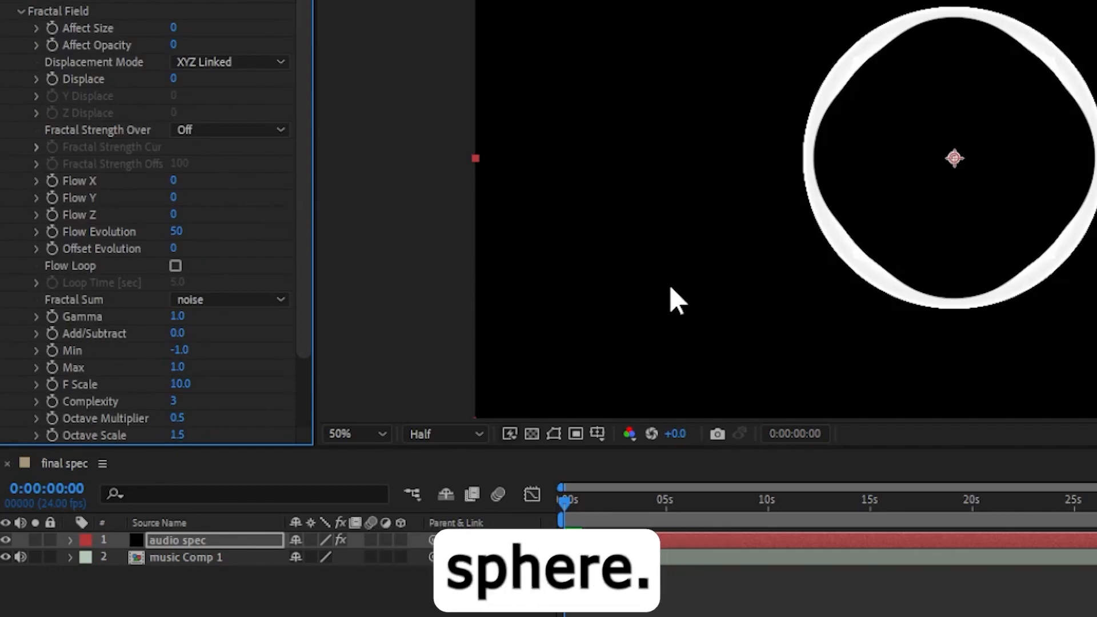
scroll(134, 183, up, 3)
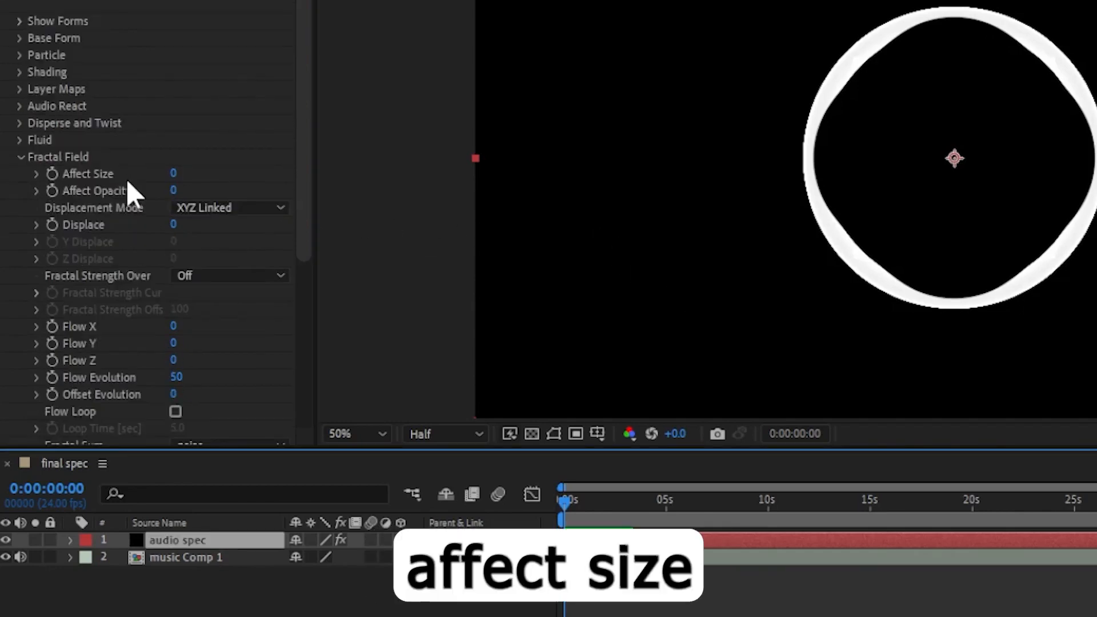
click(173, 174)
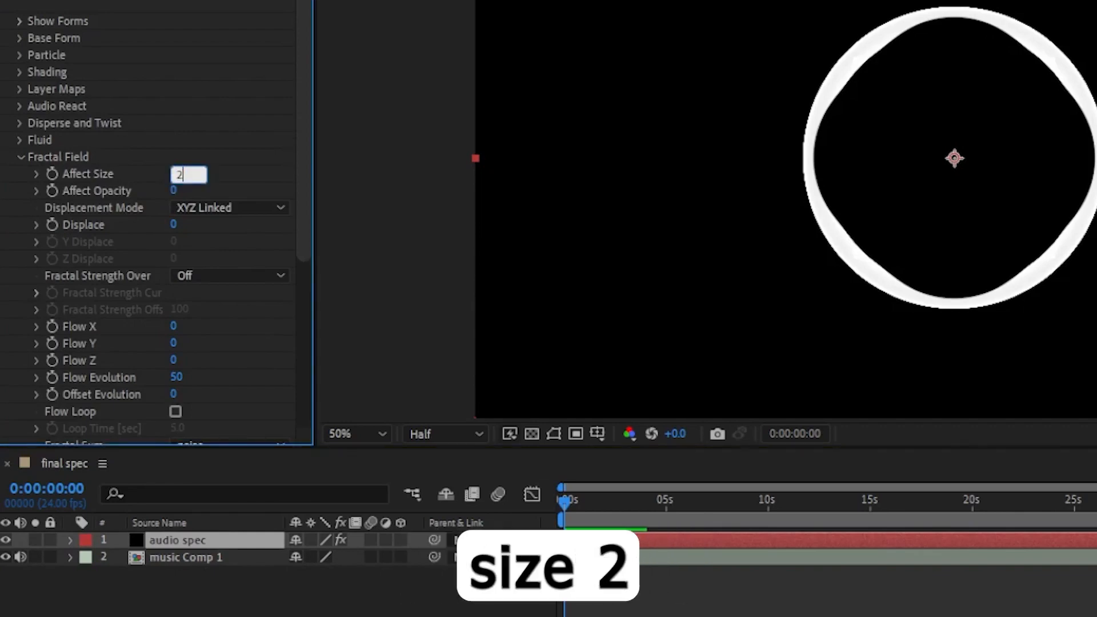
click(173, 190)
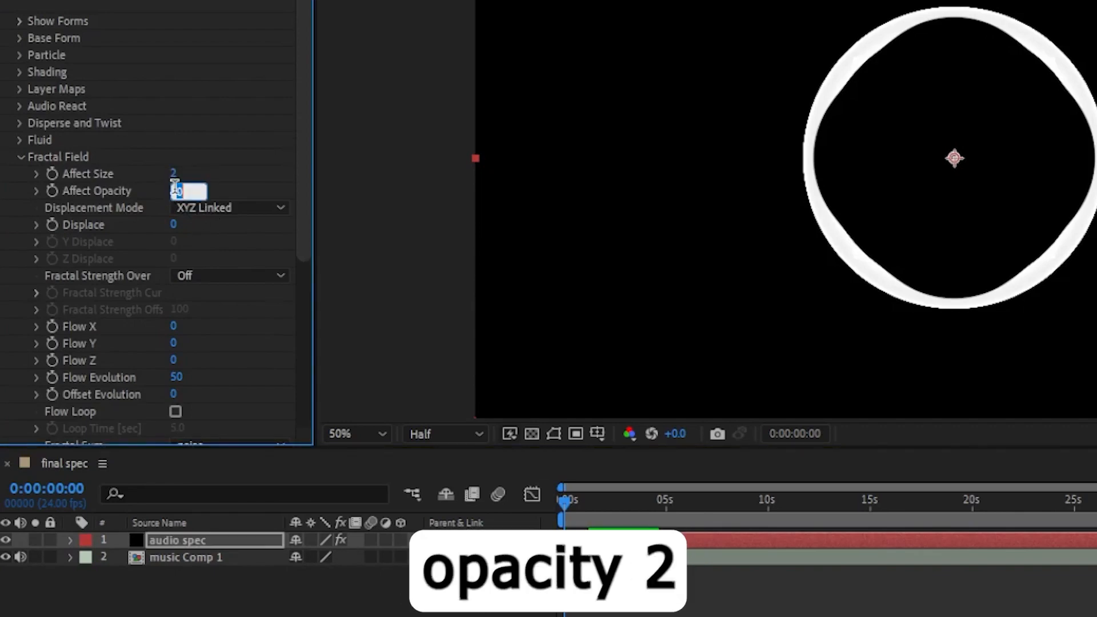
text(2)
key(Return)
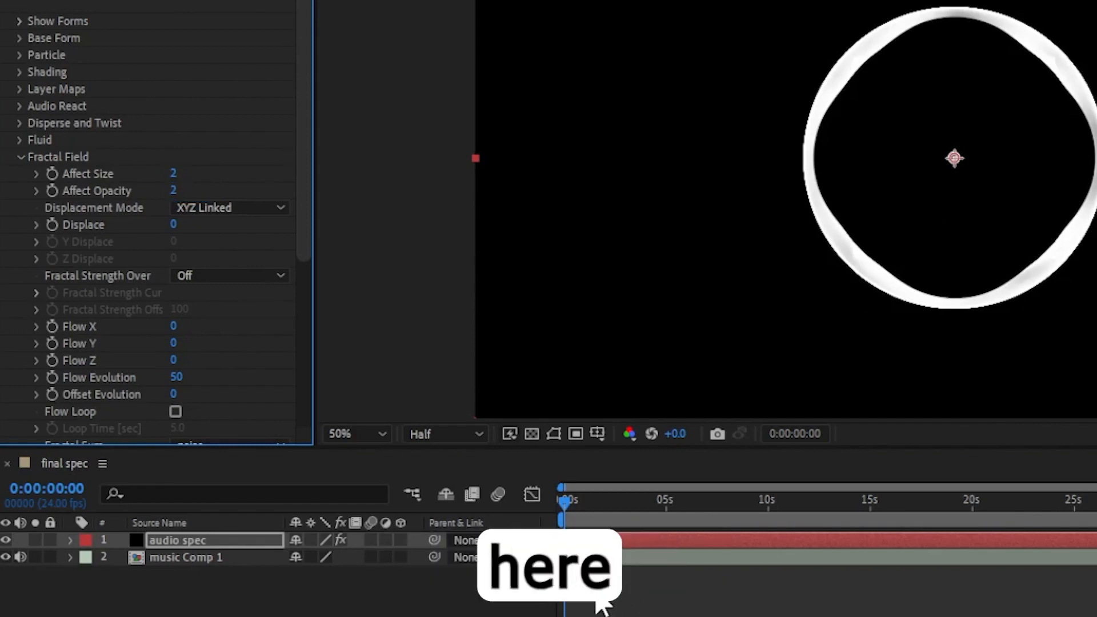
Set Fractal Field Displace to 120.
drag(680, 498, 718, 497)
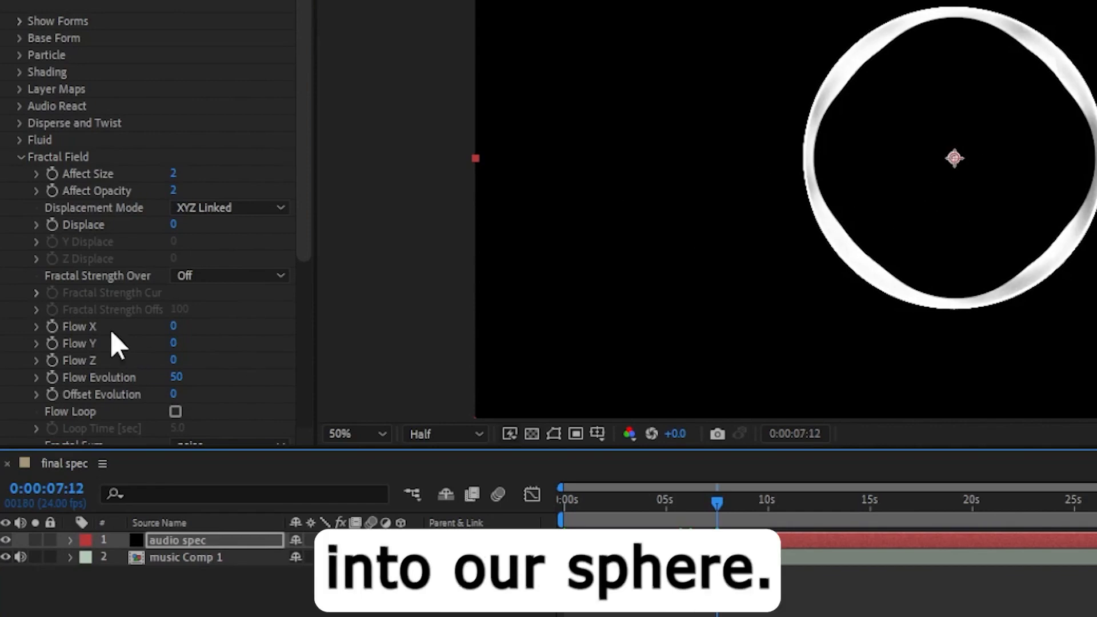
click(173, 224)
text(120)
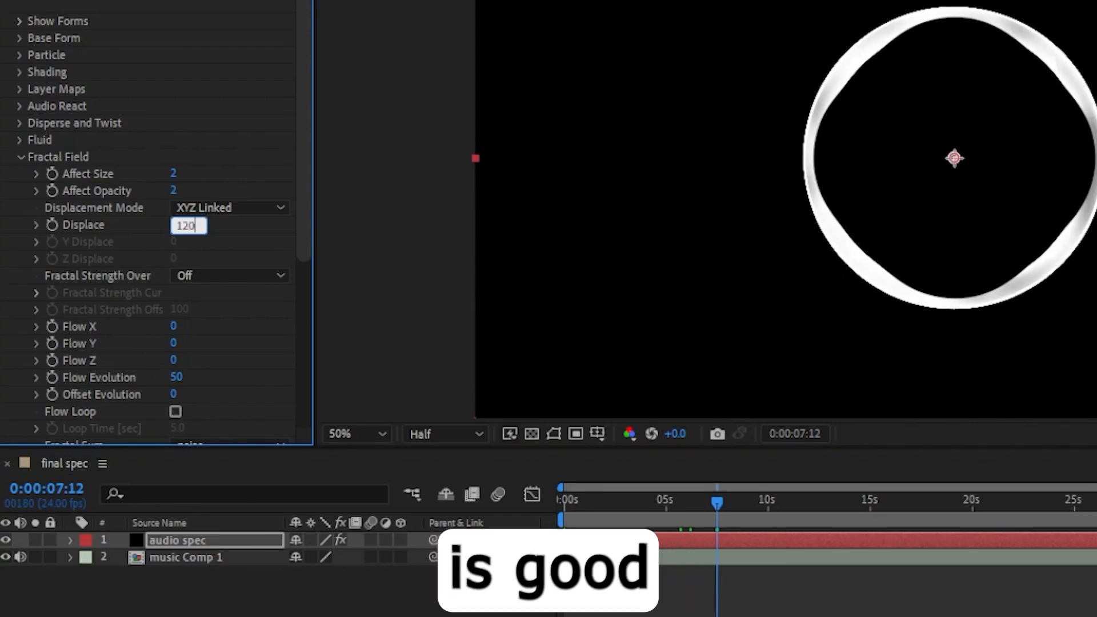
key(Return)
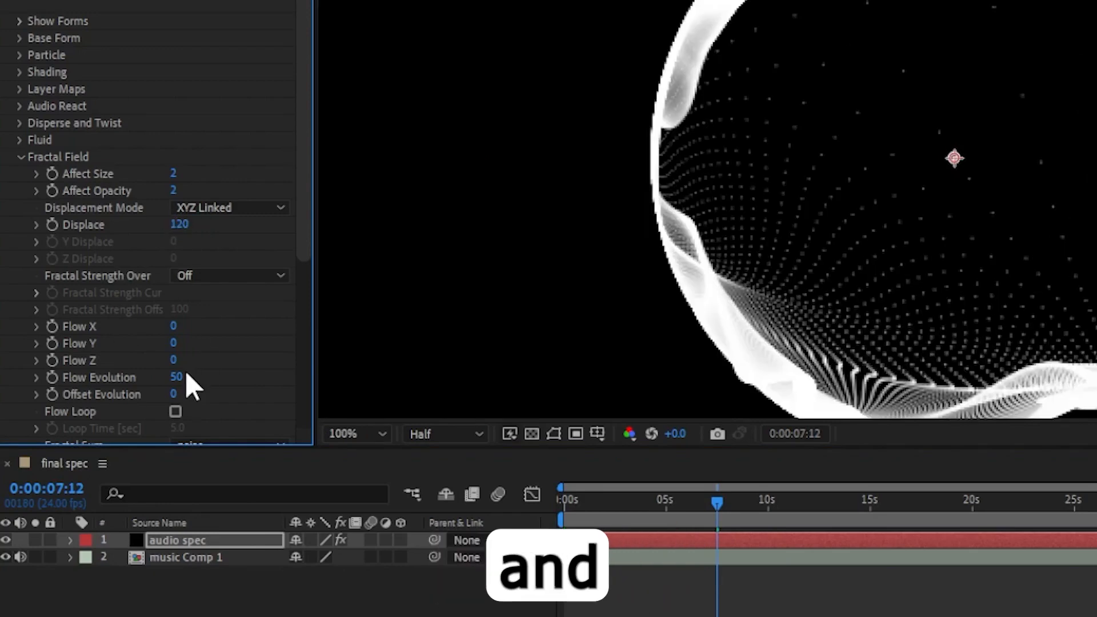
In Audio React, set the Audio Layer to music Comp 1.
scroll(259, 343, down, 2)
scroll(207, 364, down, 2)
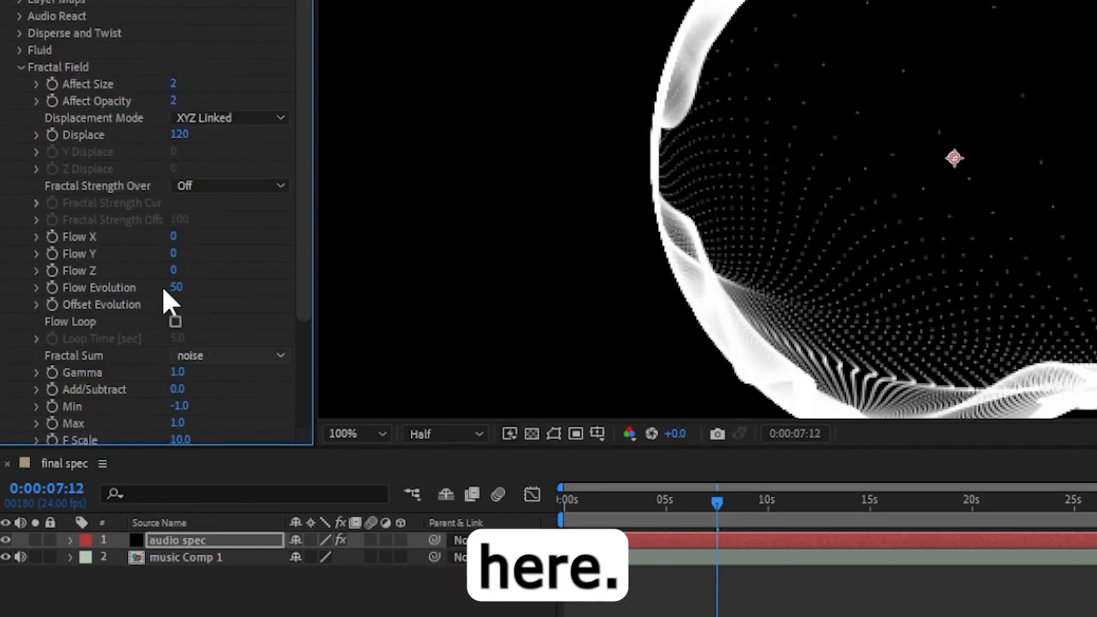
click(20, 67)
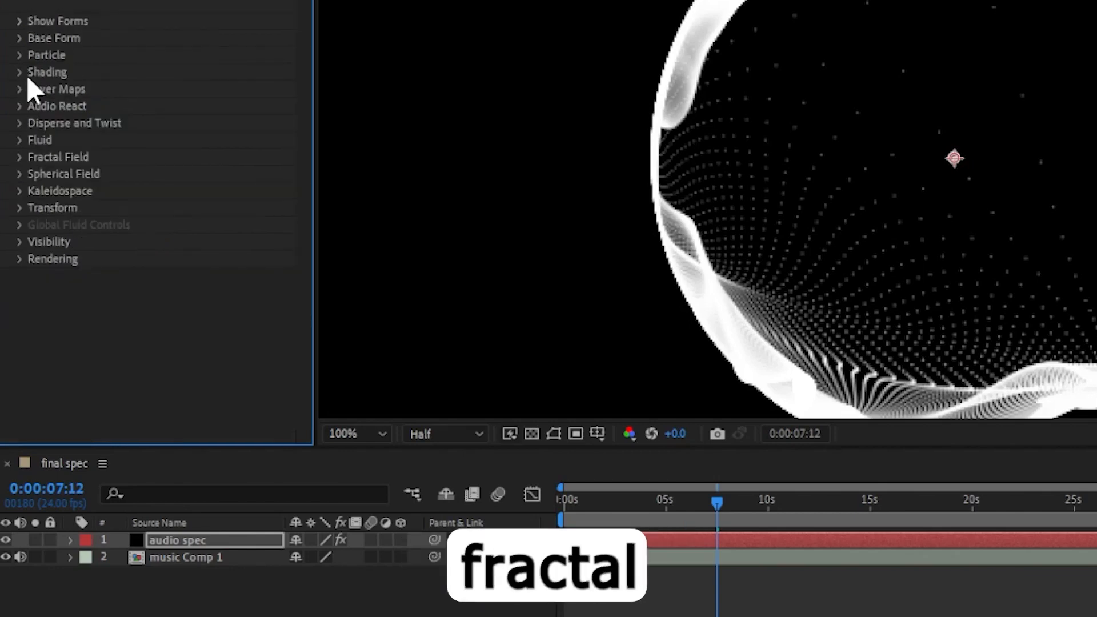
scroll(787, 245, down, 2)
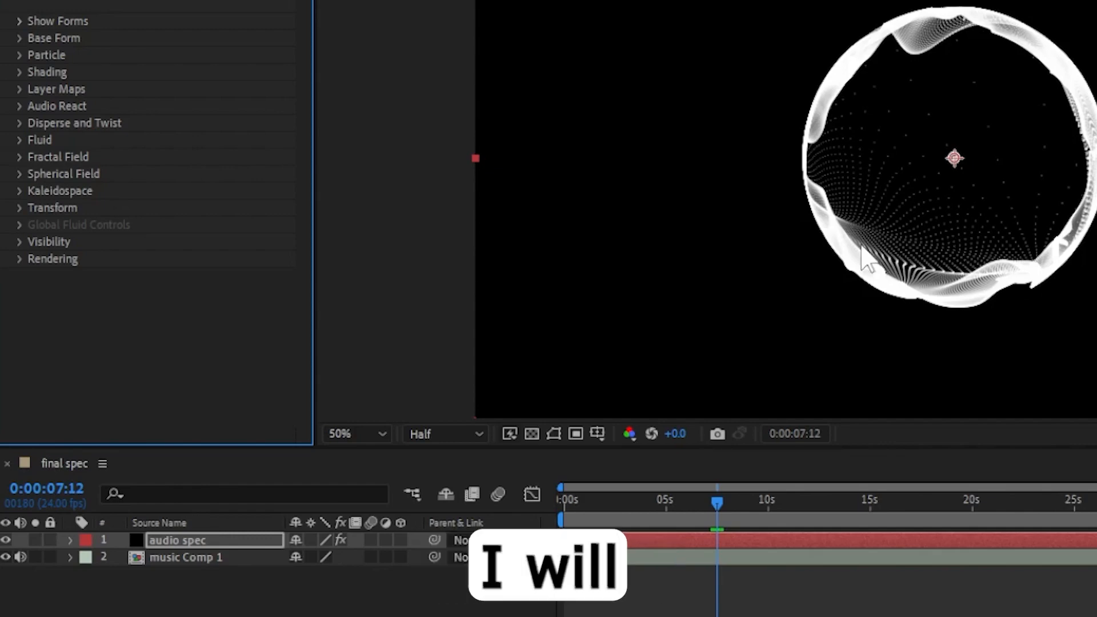
click(18, 106)
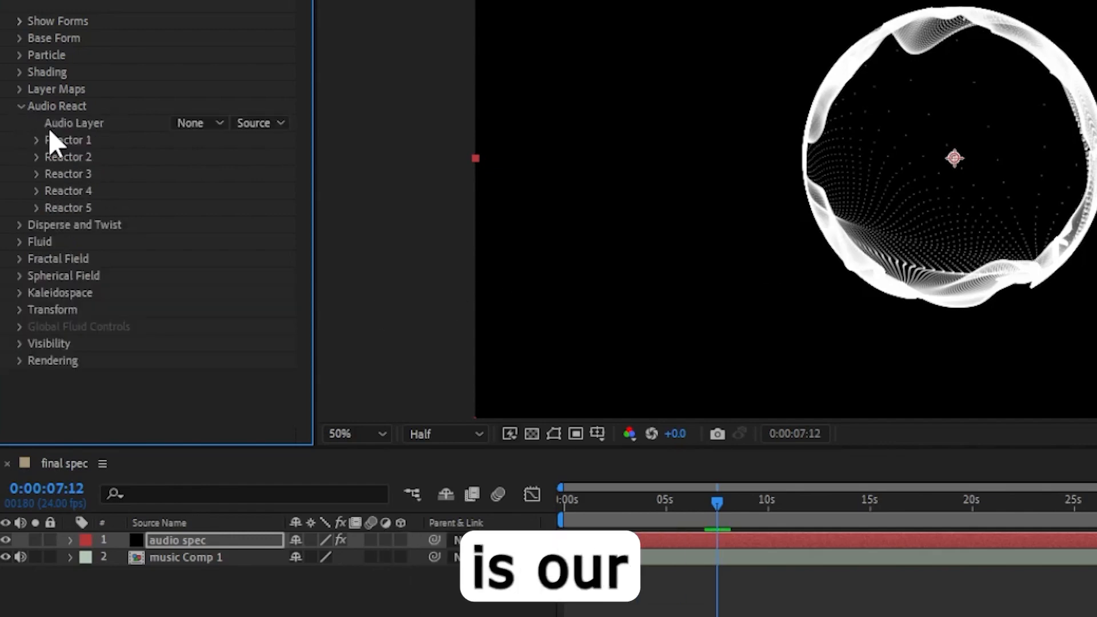
click(208, 123)
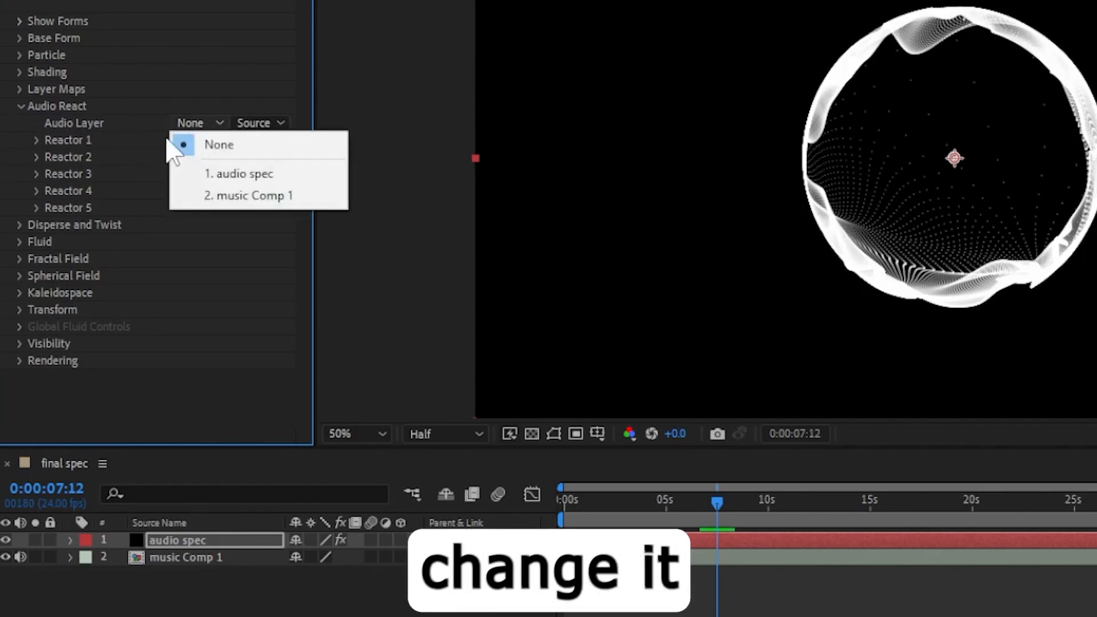
click(290, 196)
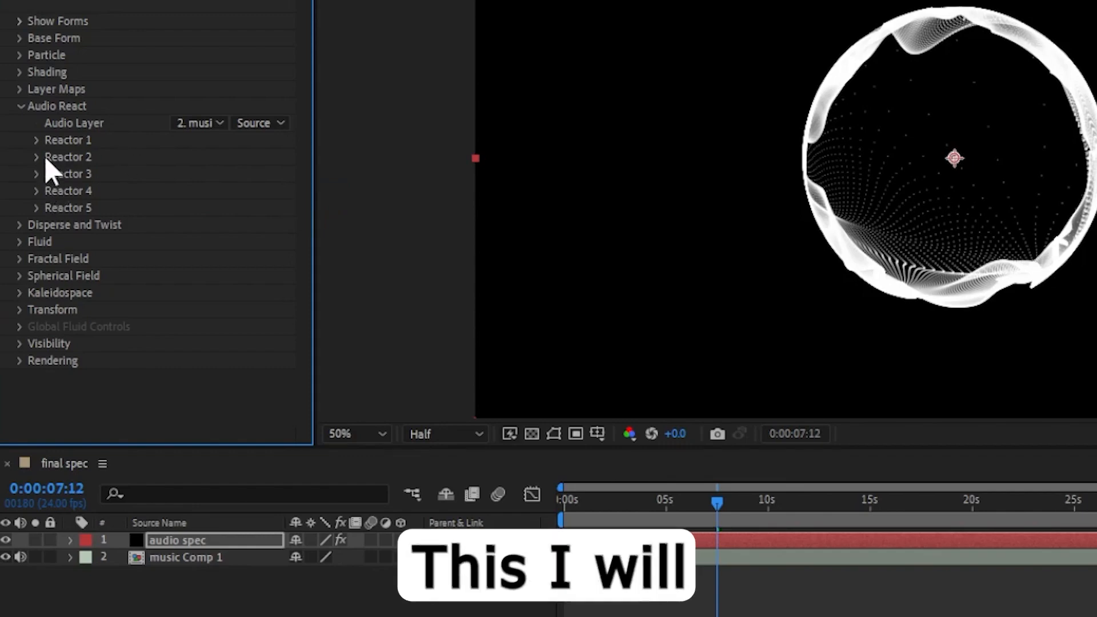
Map Reactor 1 to Fractal.
click(37, 140)
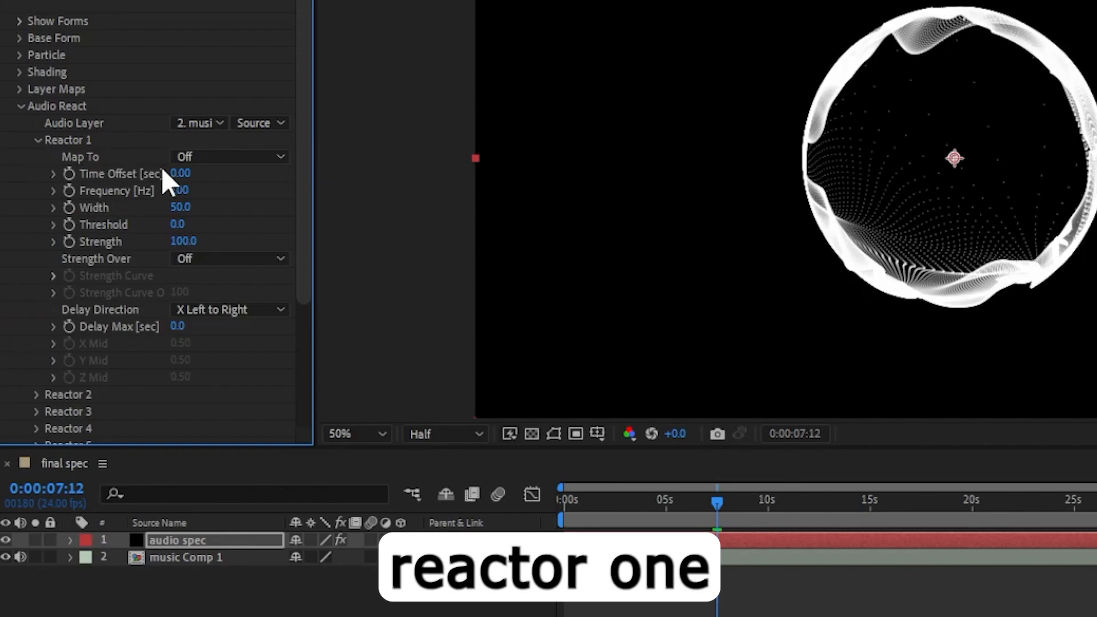
click(250, 156)
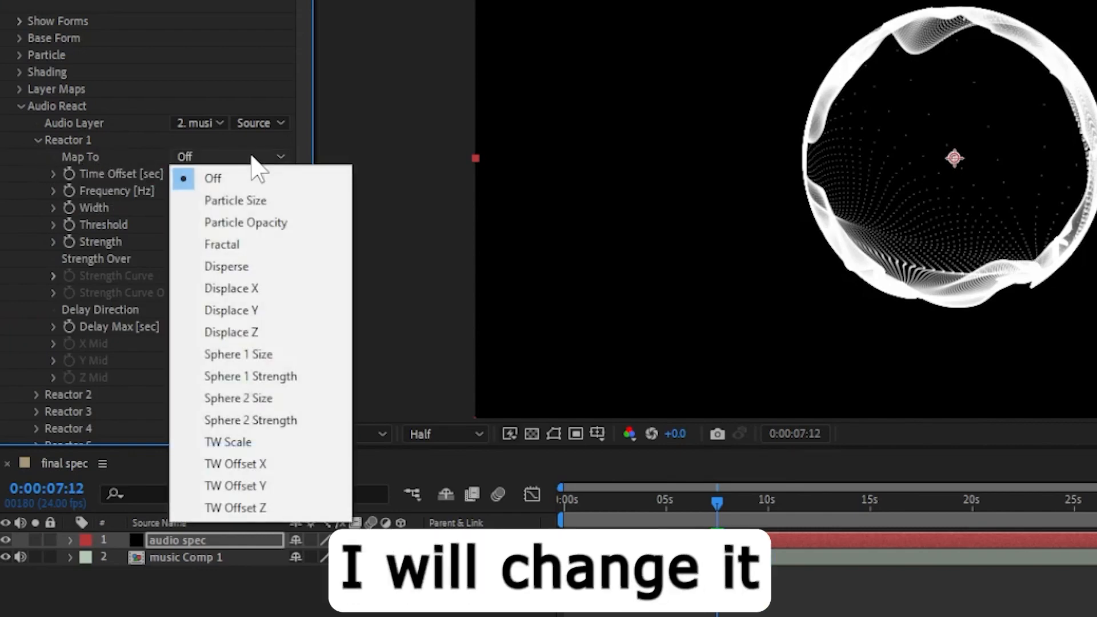
click(246, 247)
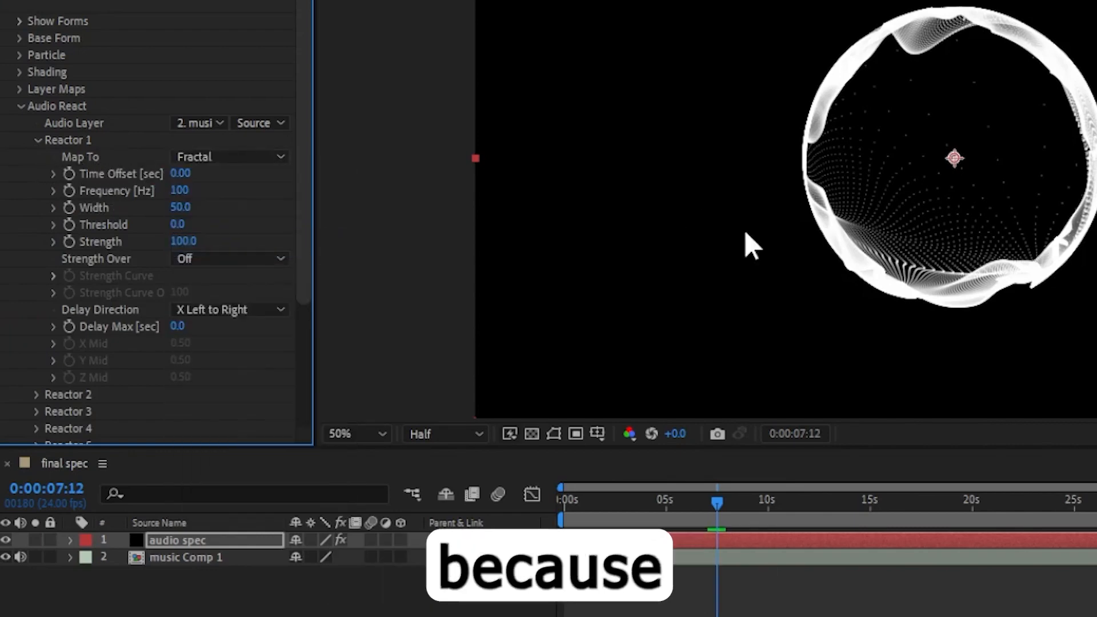
Map Reactor 2 to Sphere 1 Size.
scroll(1017, 191, up, 2)
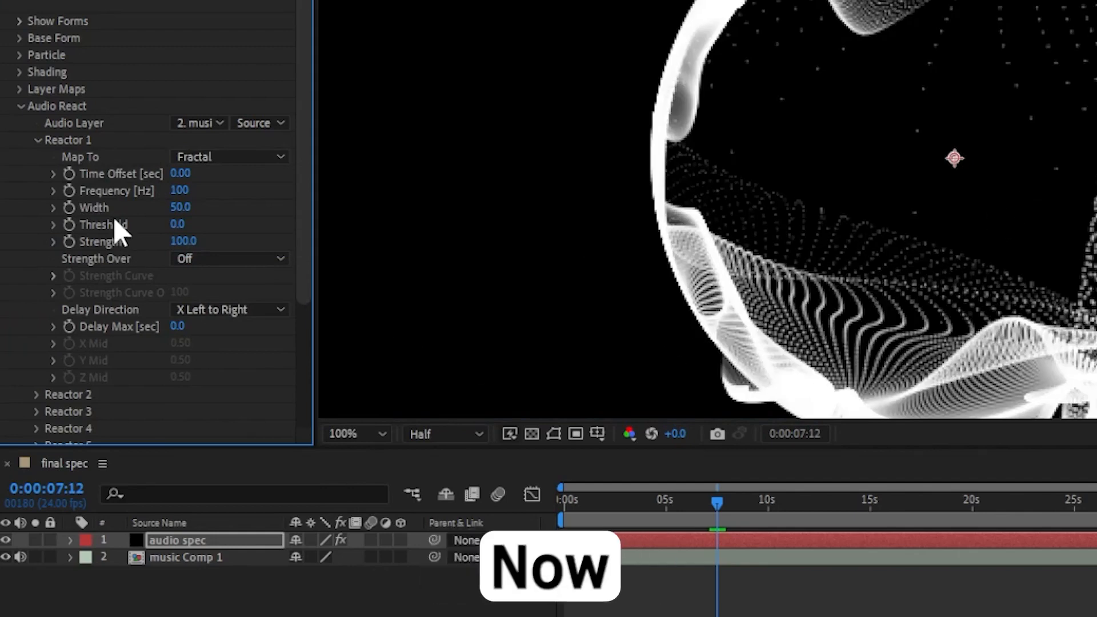
click(38, 140)
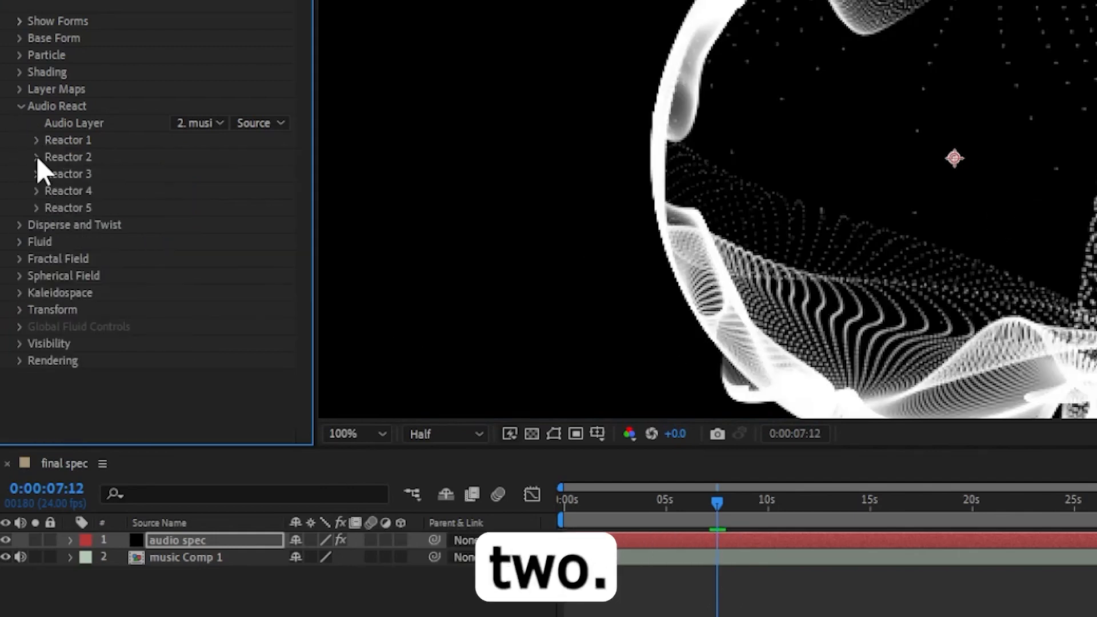
click(37, 156)
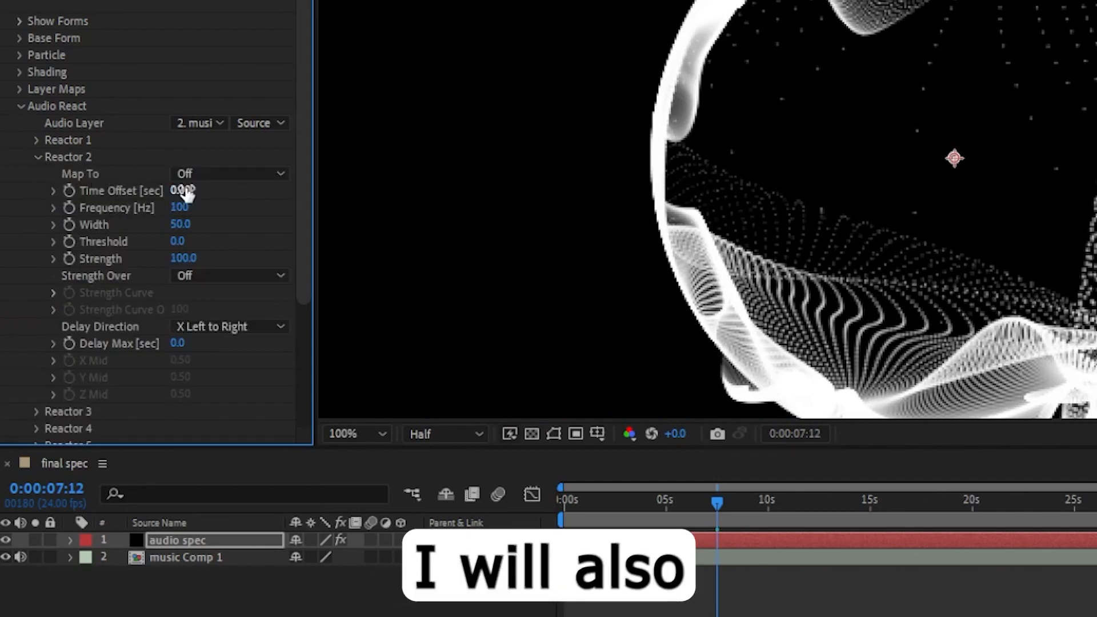
click(231, 173)
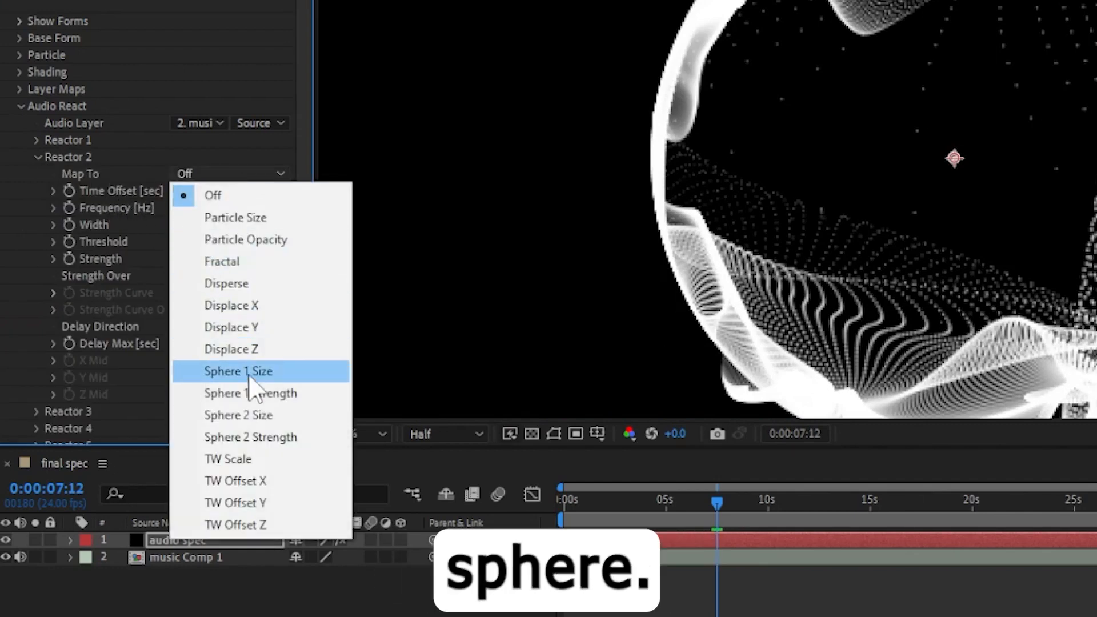
click(265, 377)
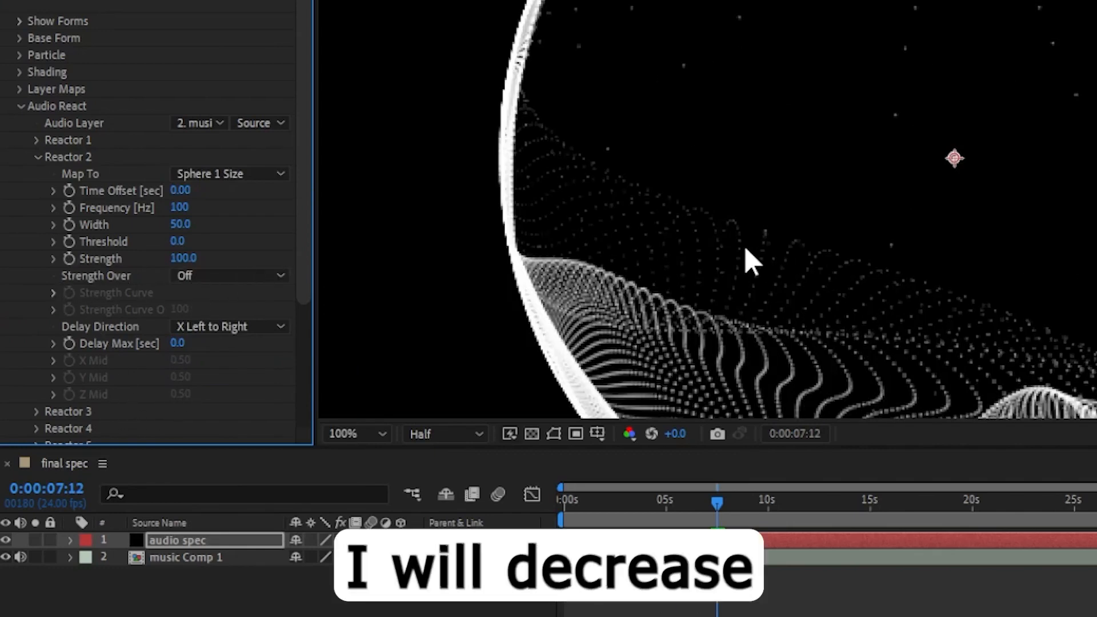
Set Reactor 2's Strength to 55.
scroll(747, 257, down, 4)
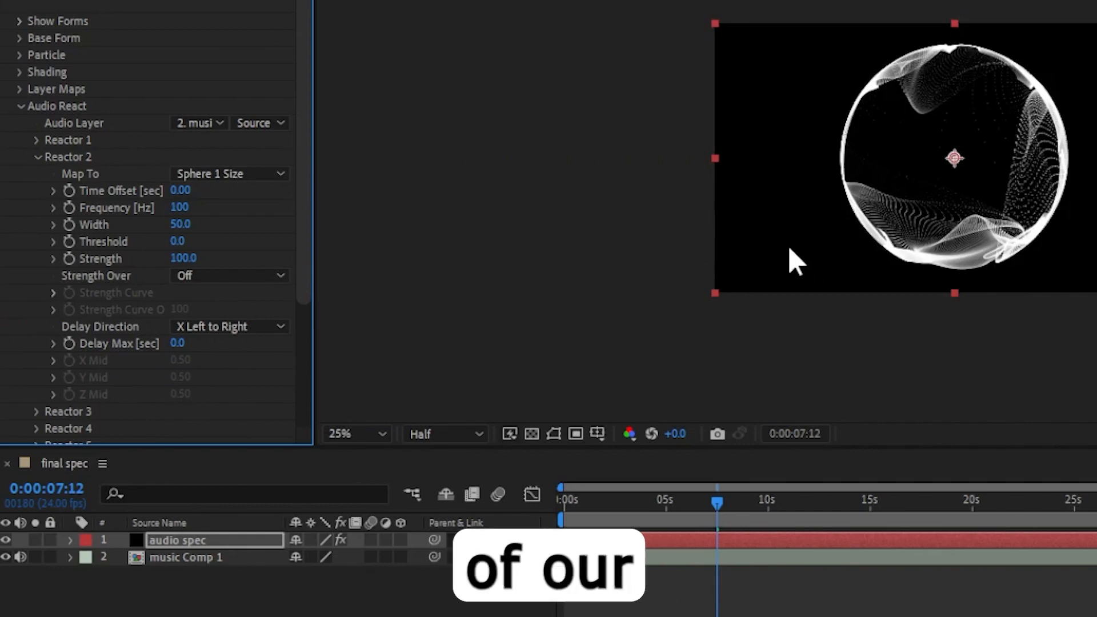
click(177, 258)
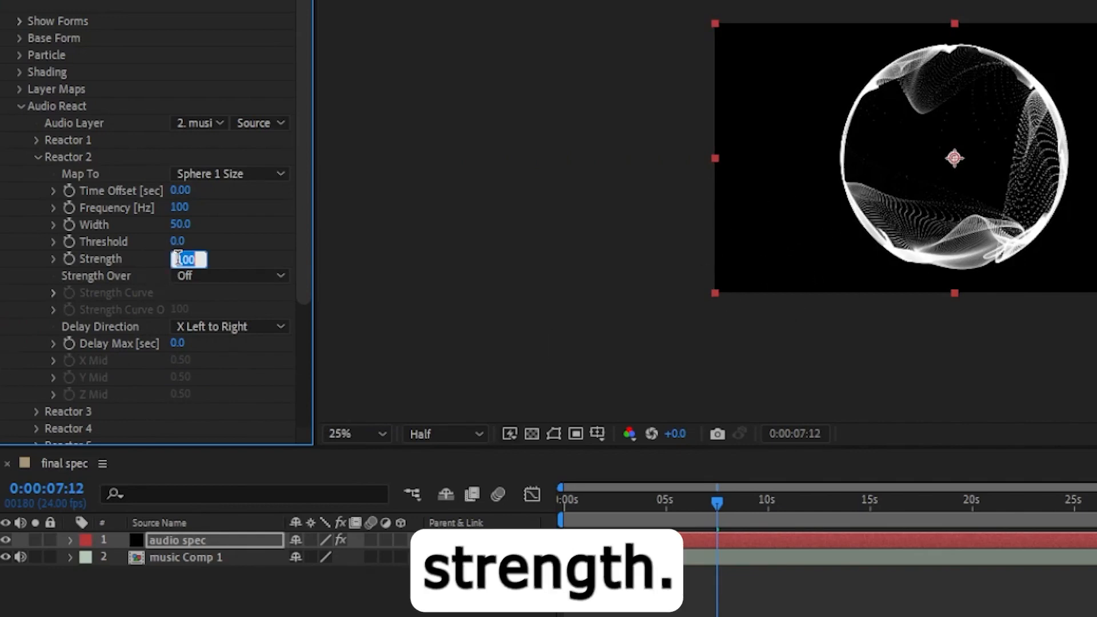
text(55)
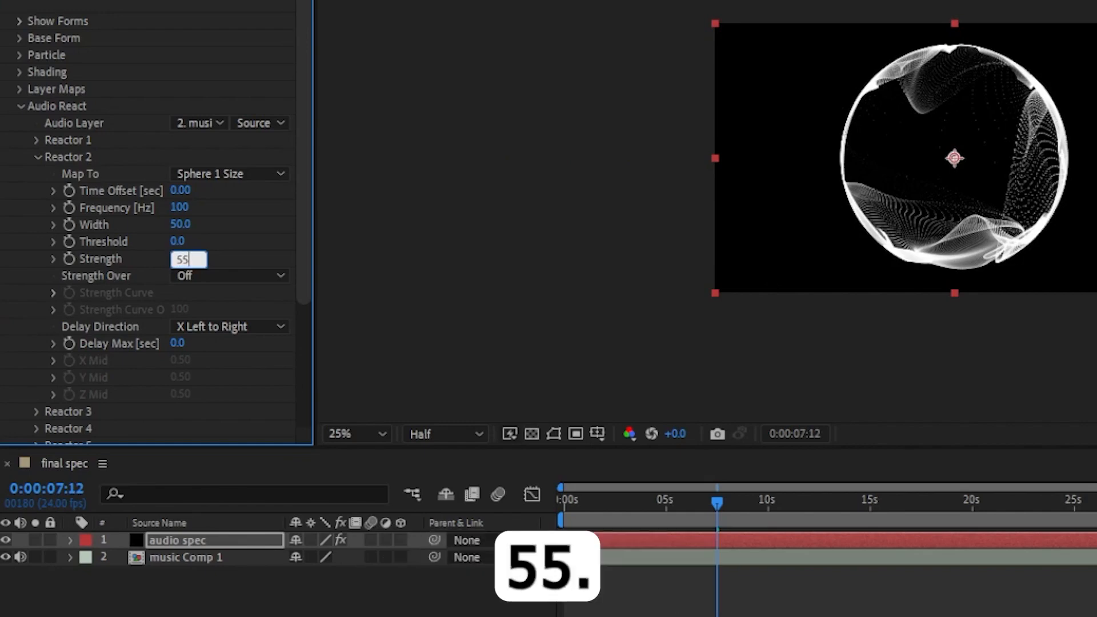
key(Return)
key(period)
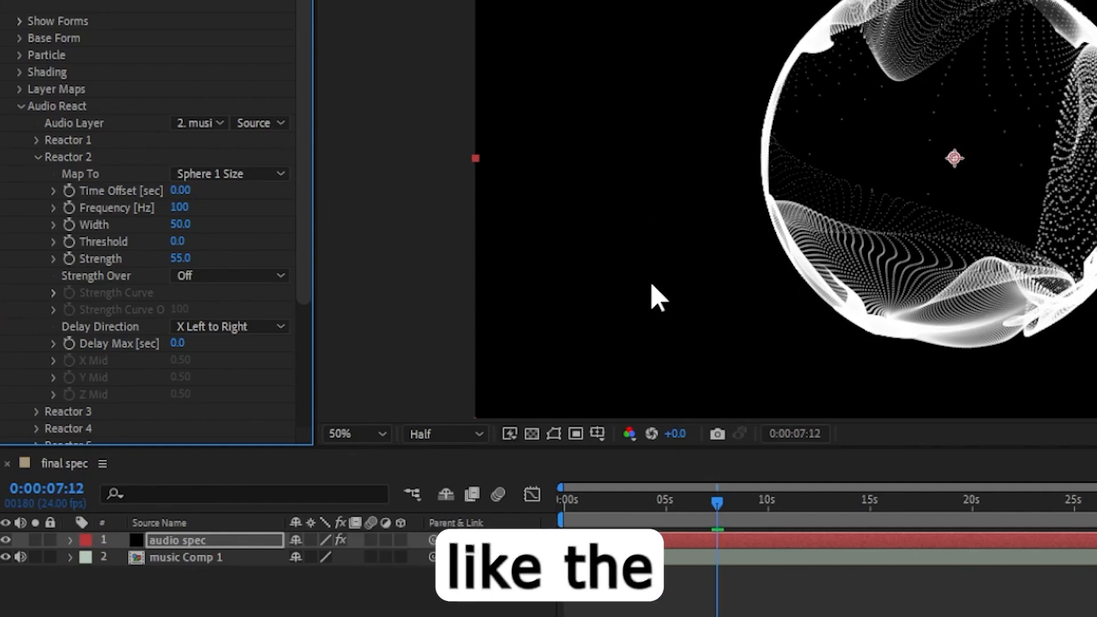
In the Particle settings, change the particle color to bright green 00FF0C.
click(21, 105)
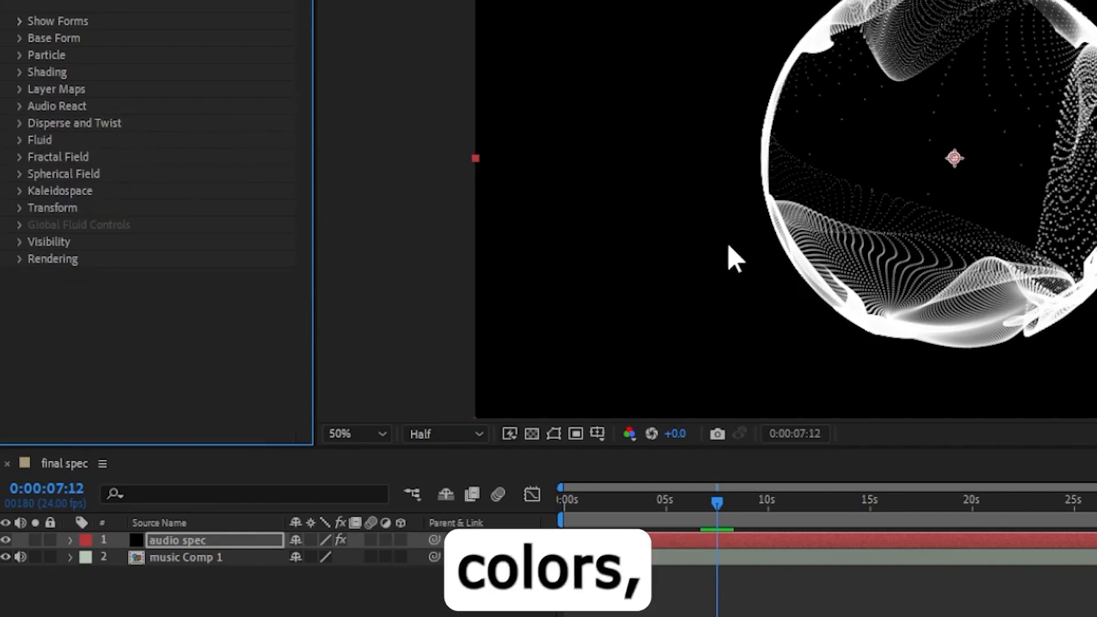
click(19, 56)
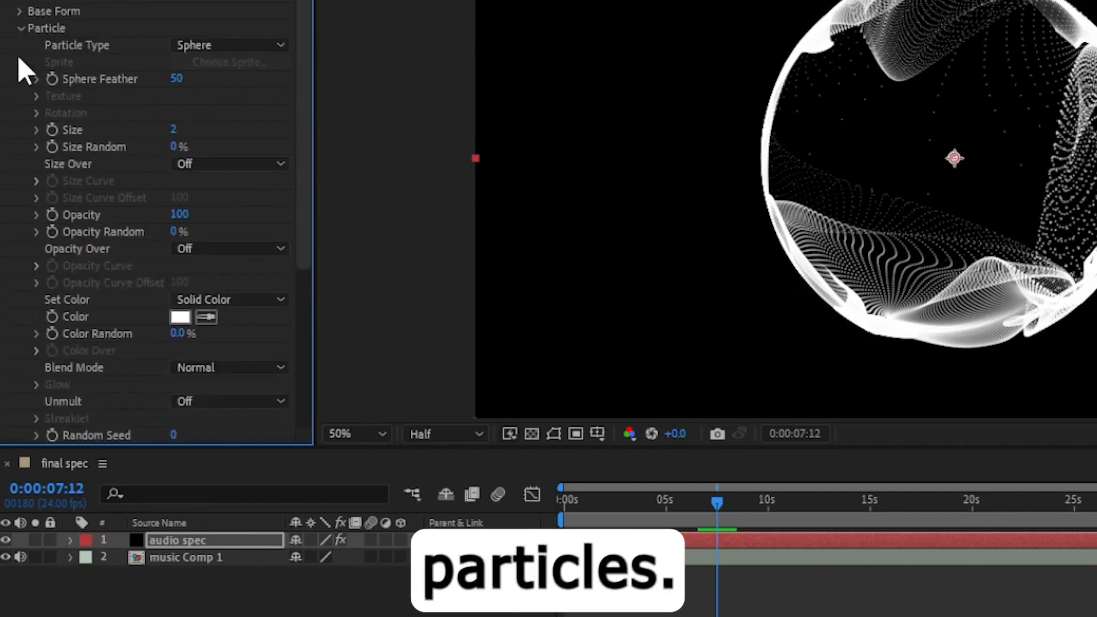
click(179, 317)
drag(484, 110, 579, 88)
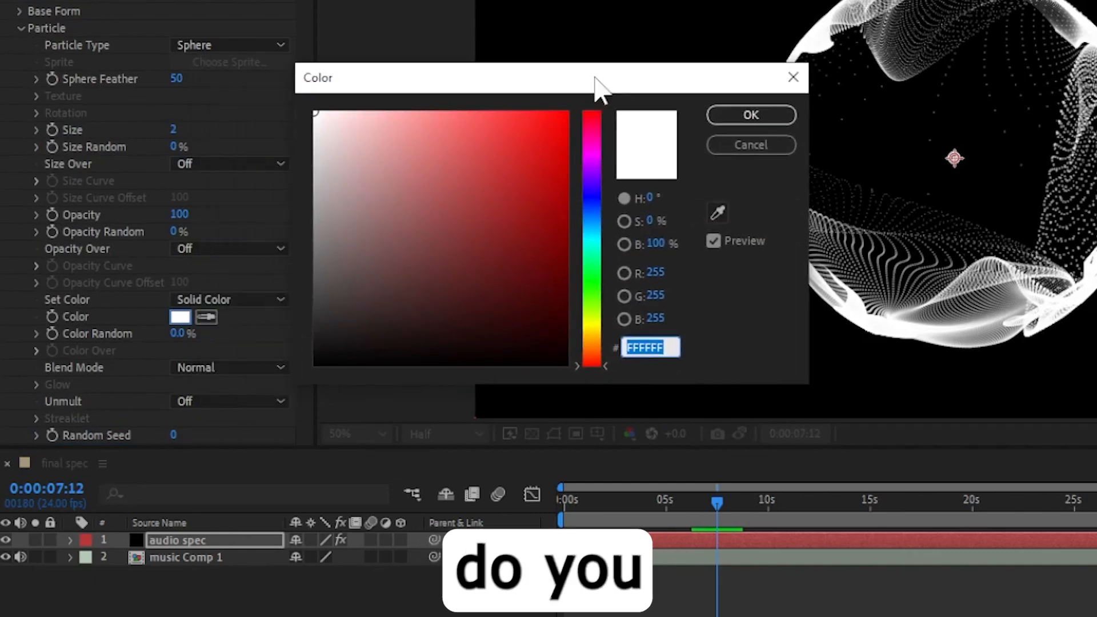
click(596, 280)
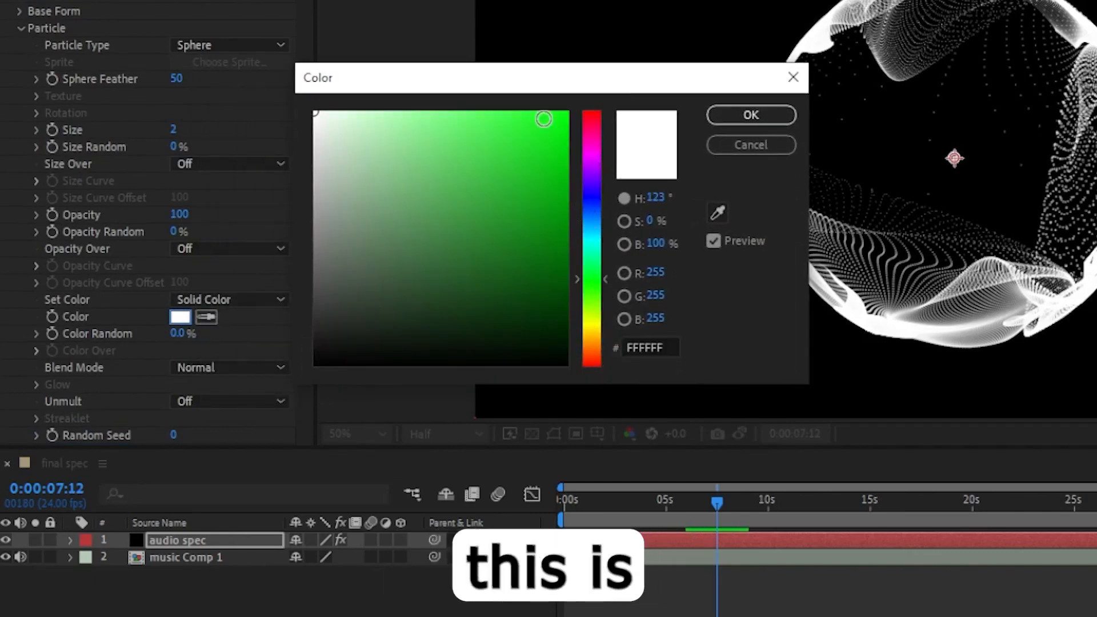
drag(543, 119, 610, 106)
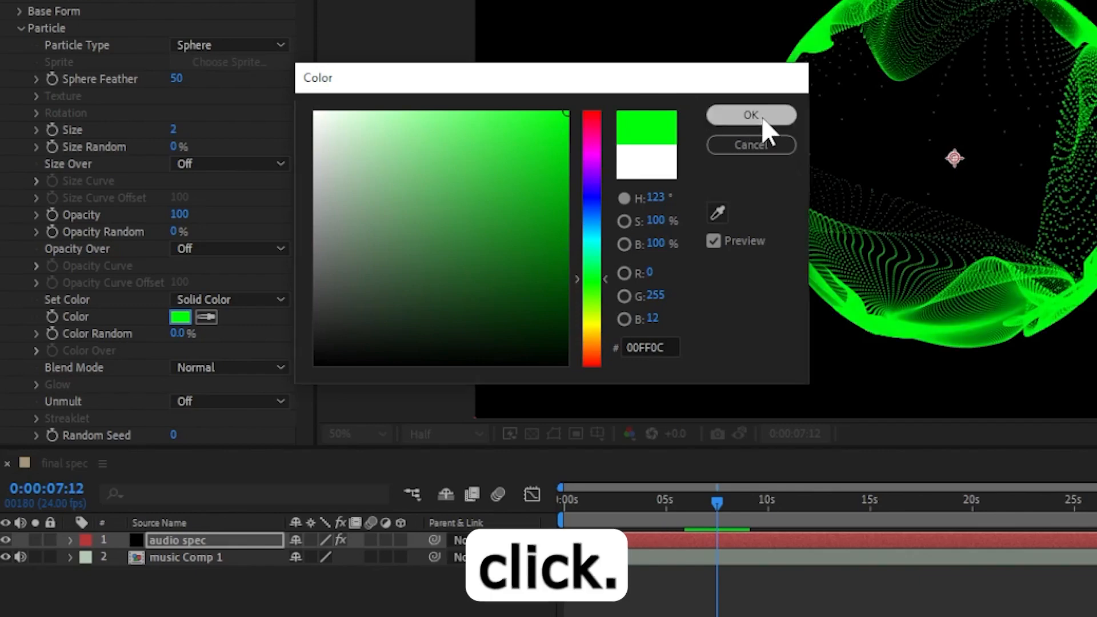
click(764, 118)
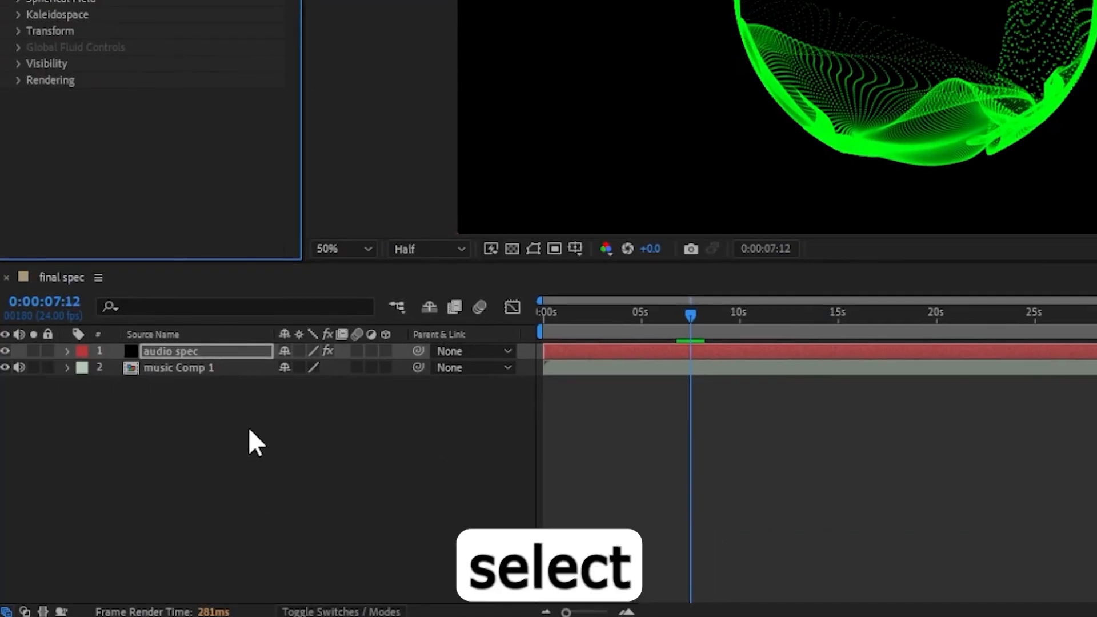
Pre-compose both layers into a new composition named spec.
drag(159, 495, 92, 443)
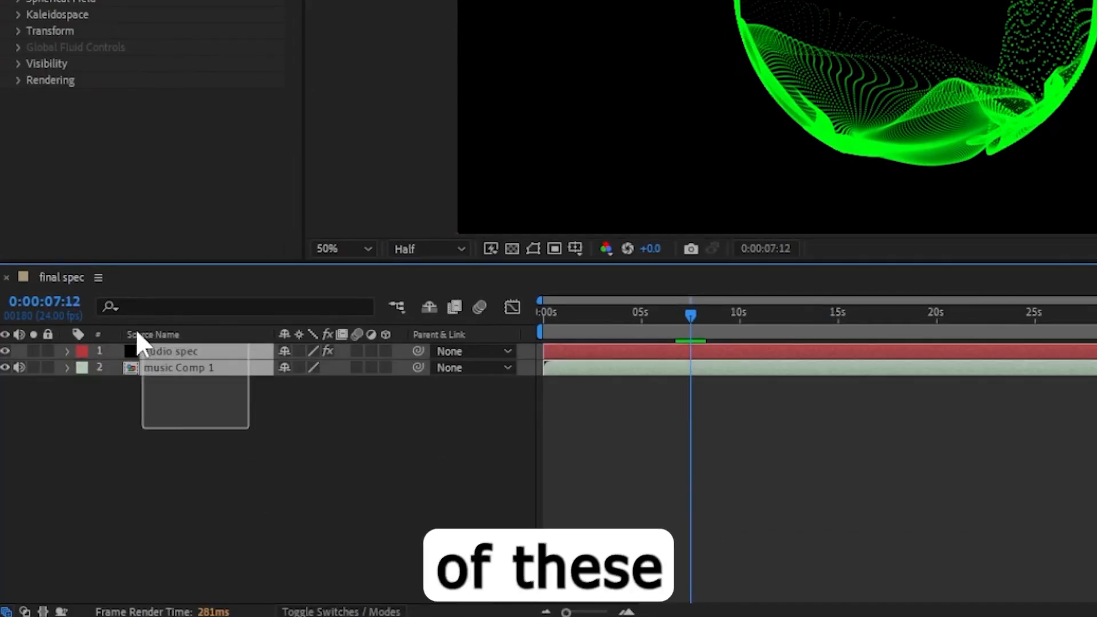
drag(137, 343, 138, 343)
right_click(214, 368)
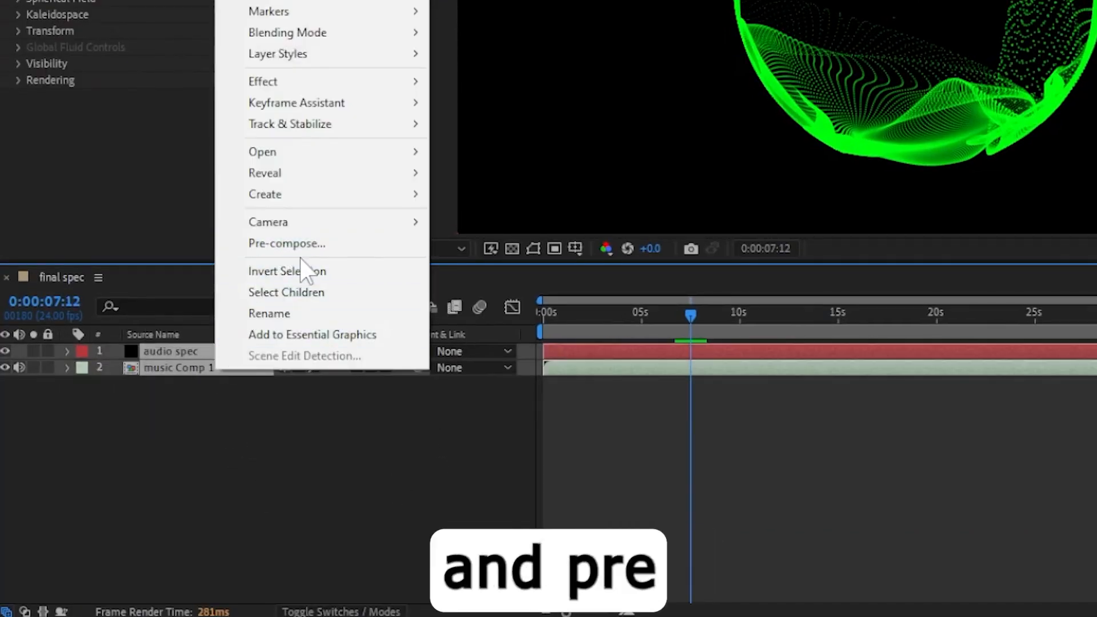
click(287, 243)
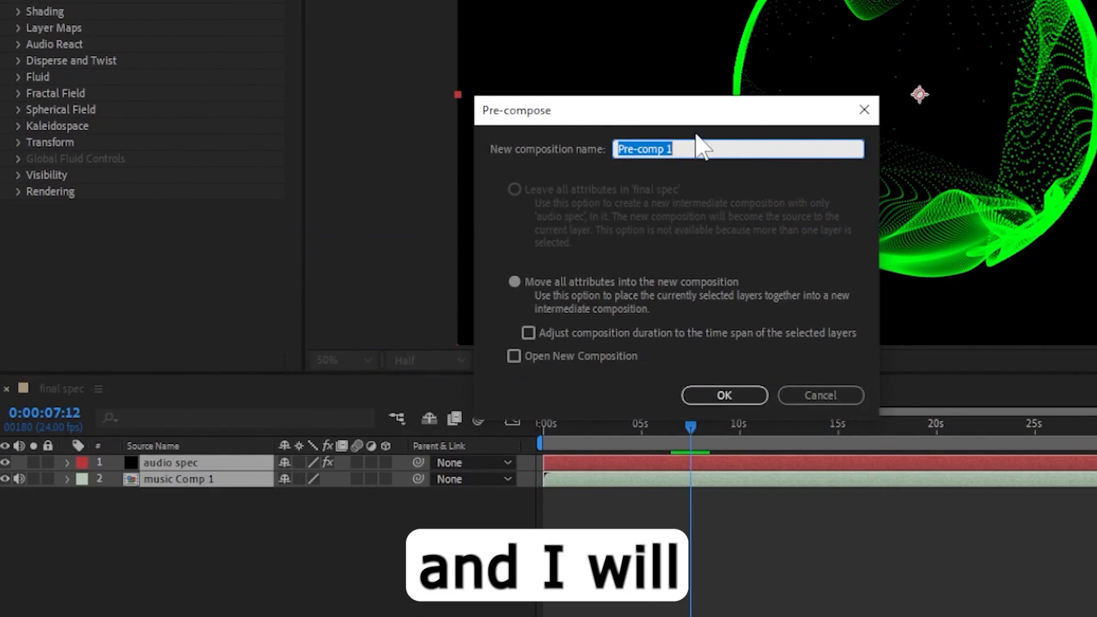
text(spec)
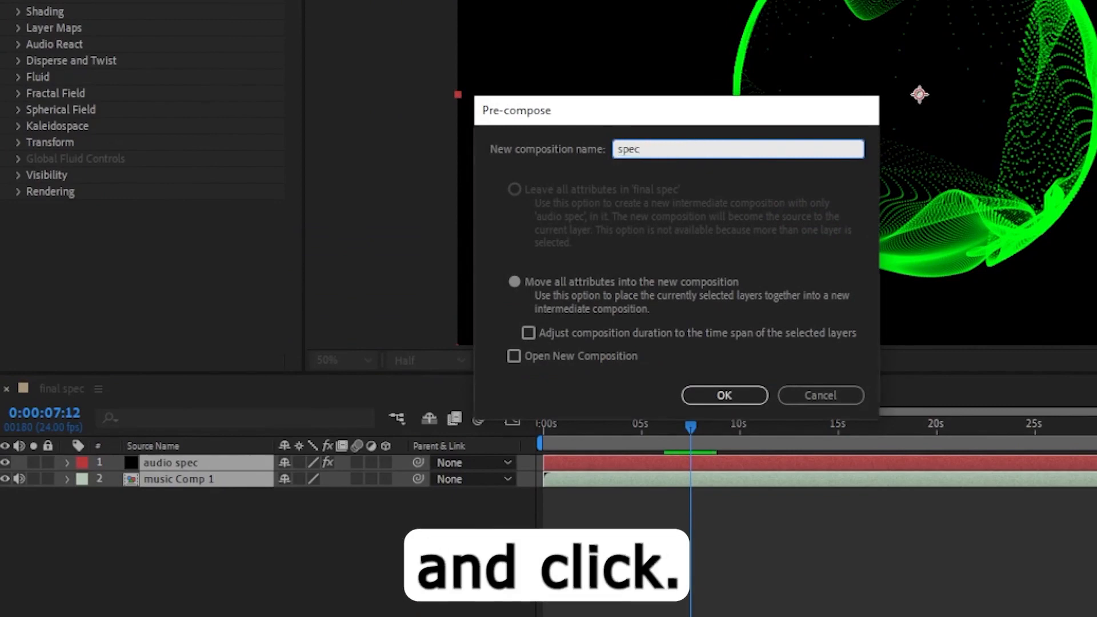
key(Return)
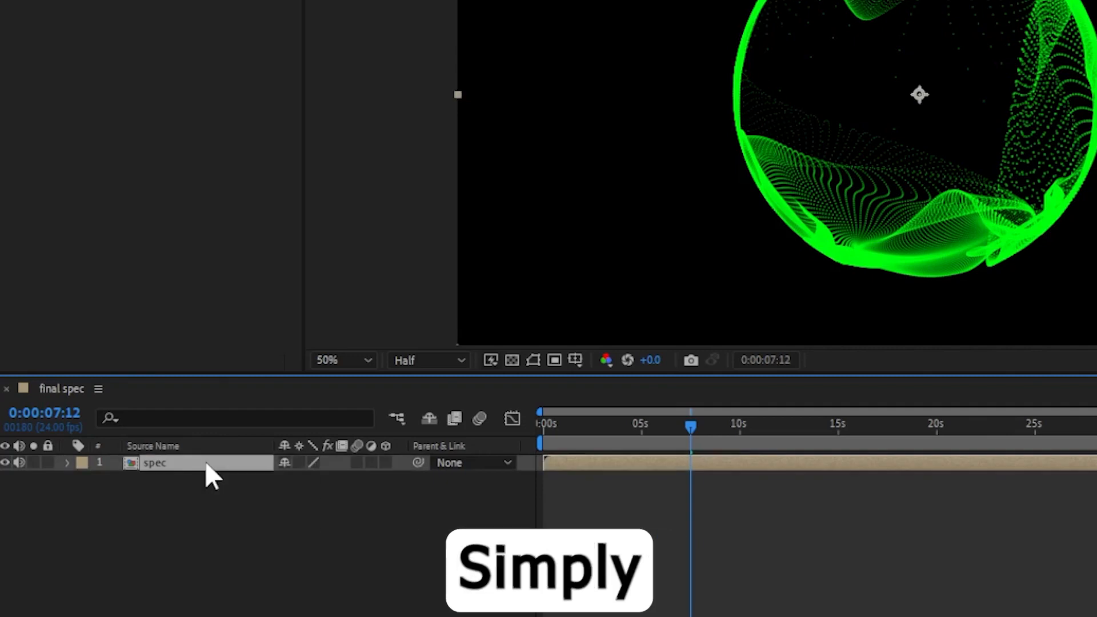
Move the spec layer to the right, setting its Position to 1413, 540.
key(p)
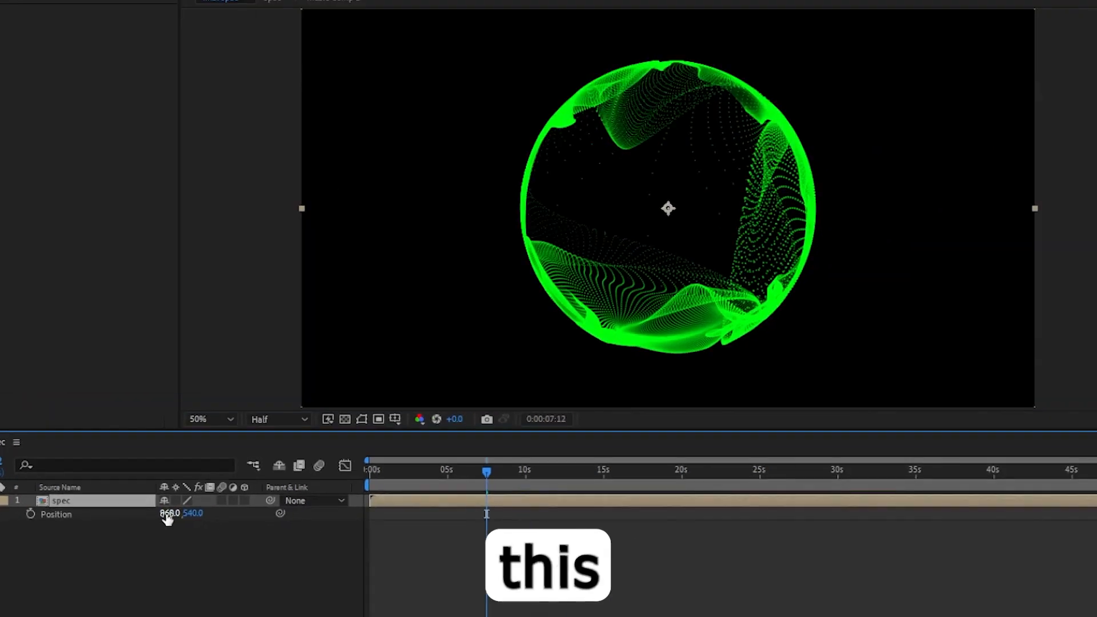
drag(288, 480, 354, 479)
drag(218, 513, 512, 522)
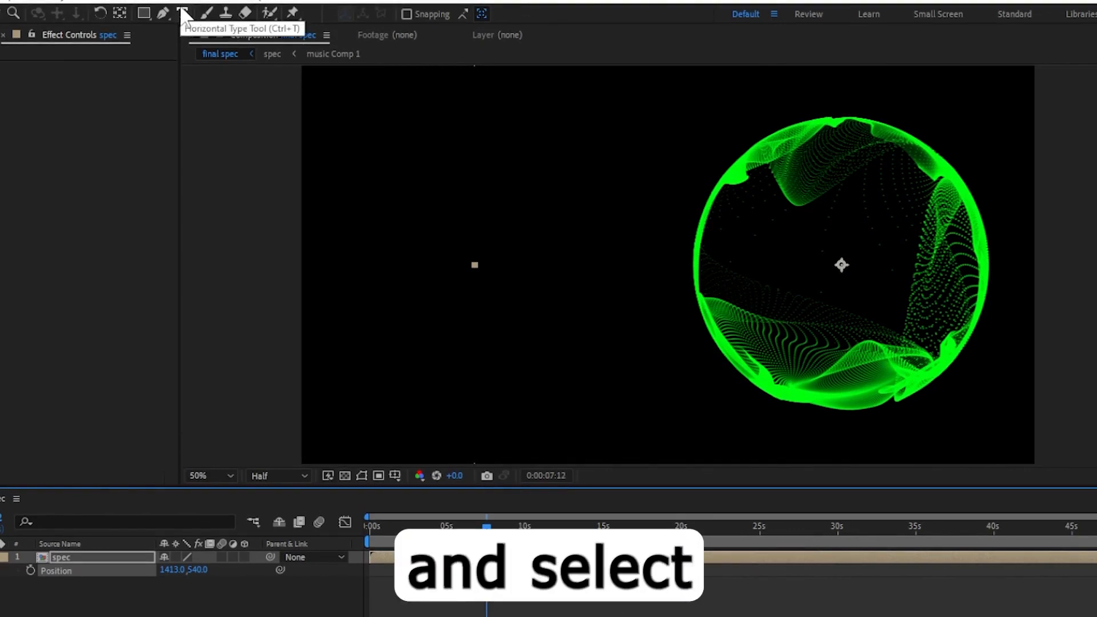
Create a text layer reading AUDIO and SPECTRUM on two lines left of the sphere.
click(182, 13)
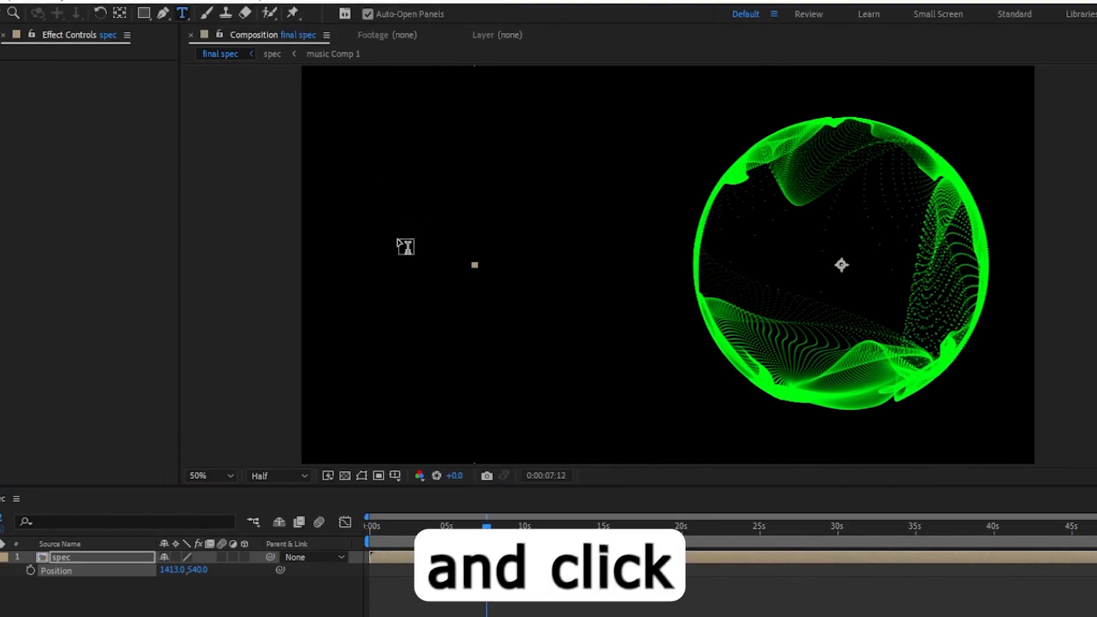
click(398, 246)
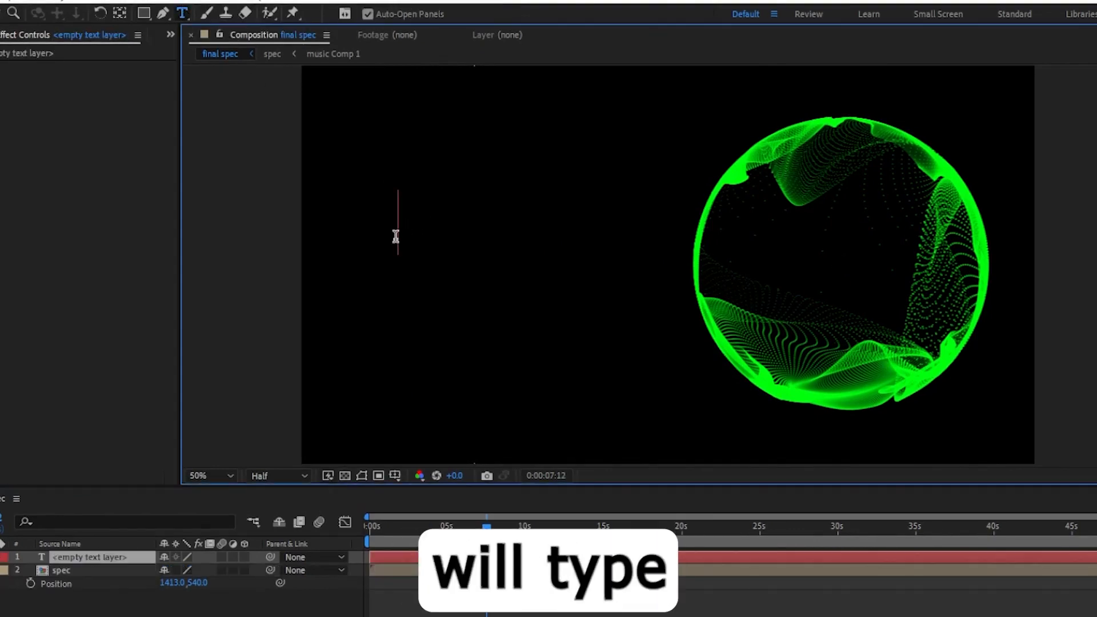
text(audio)
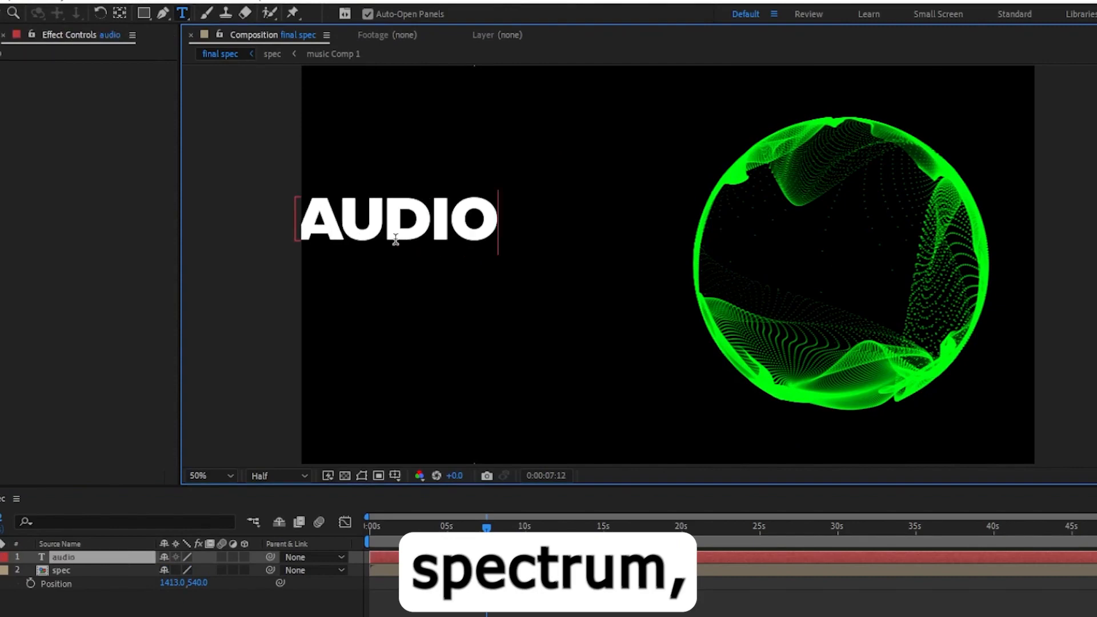
key(Return)
text(spectrum)
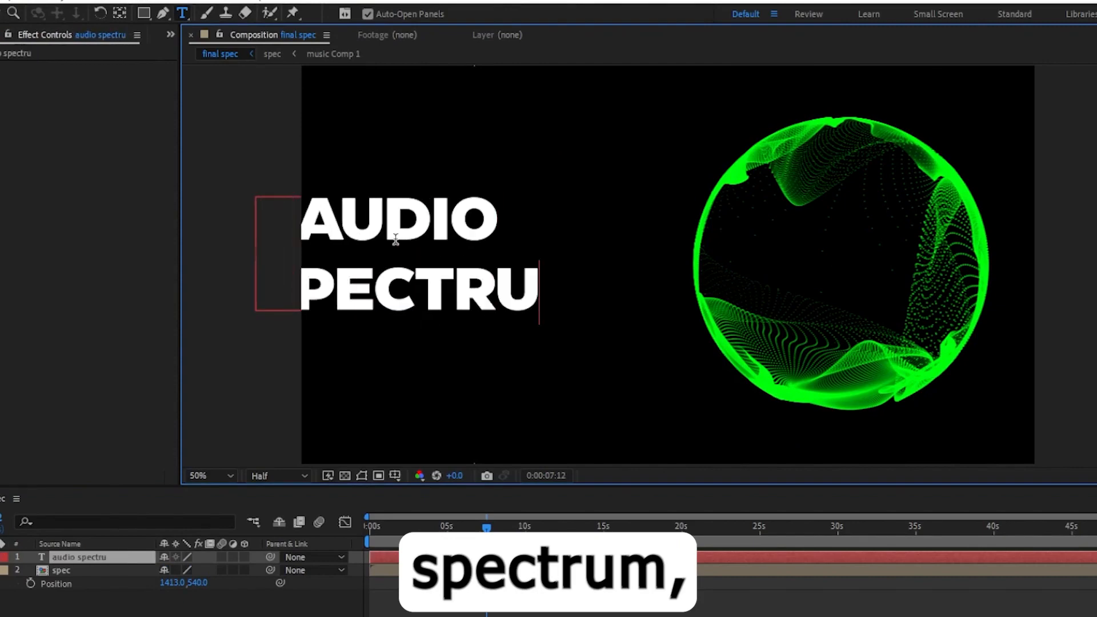
Reposition the text layer further left of the sphere.
key(ctrl+a)
click(34, 13)
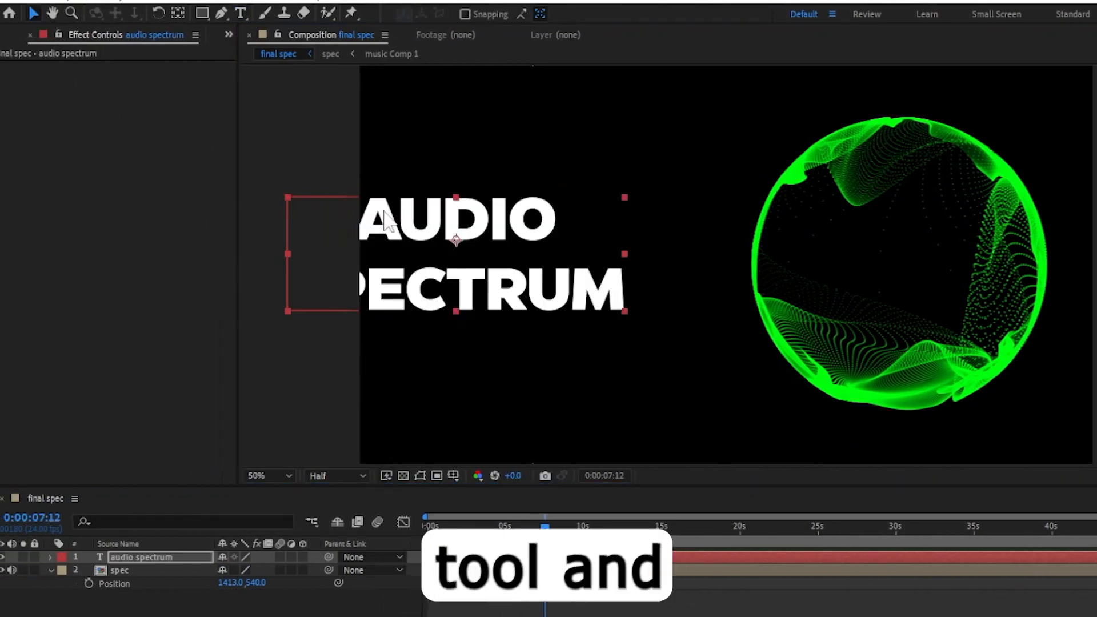
drag(409, 218, 508, 210)
Select the word AUDIO in the text and set its font style to Regular.
double_click(645, 231)
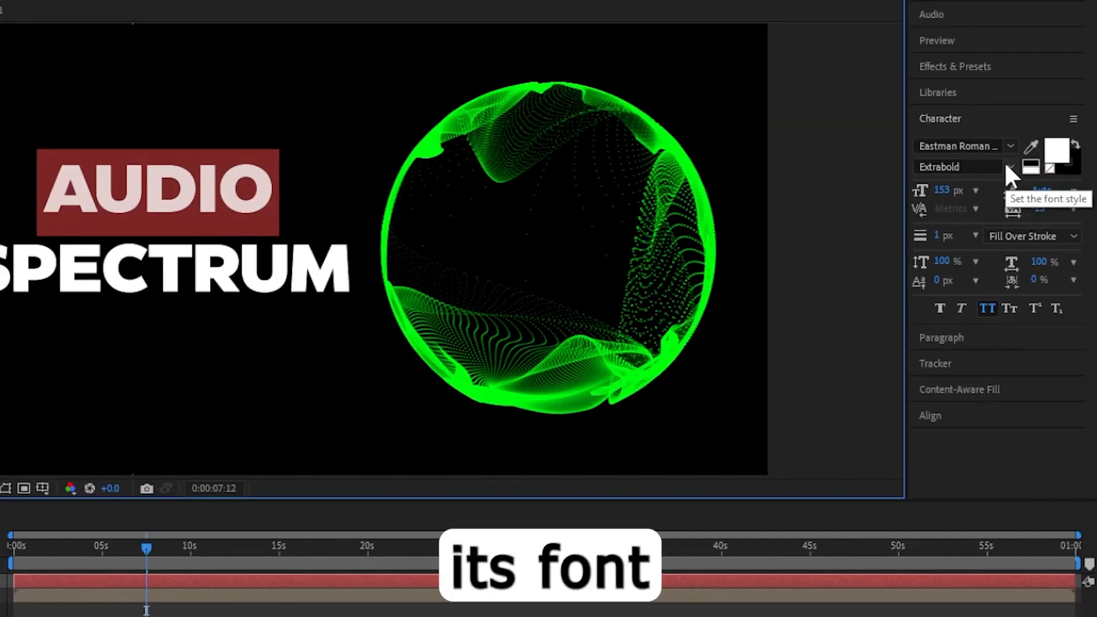
click(1002, 165)
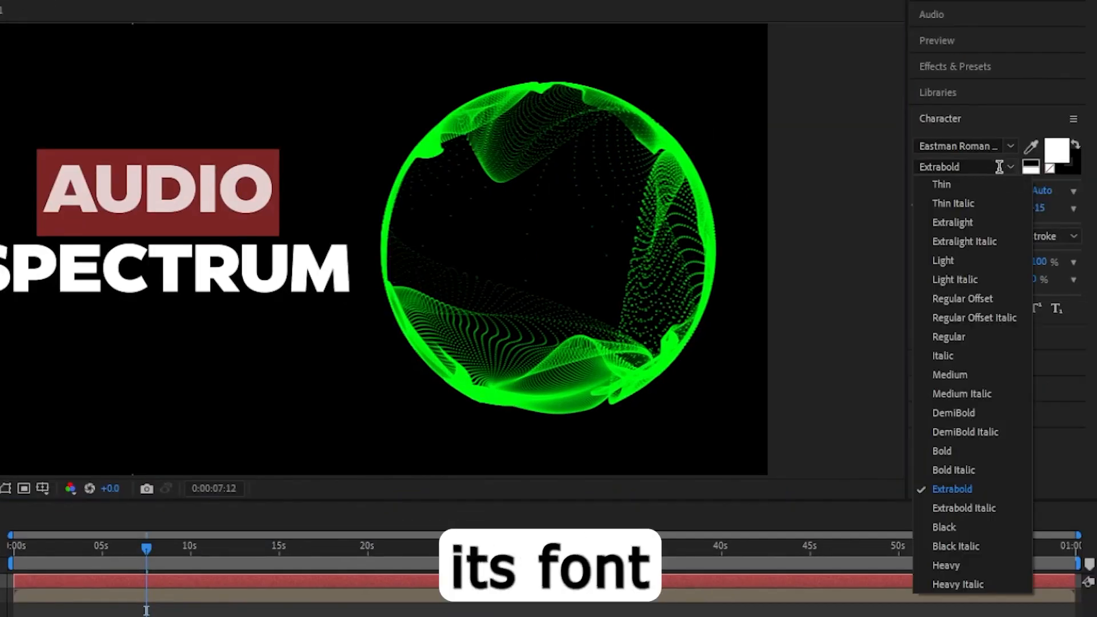
click(955, 336)
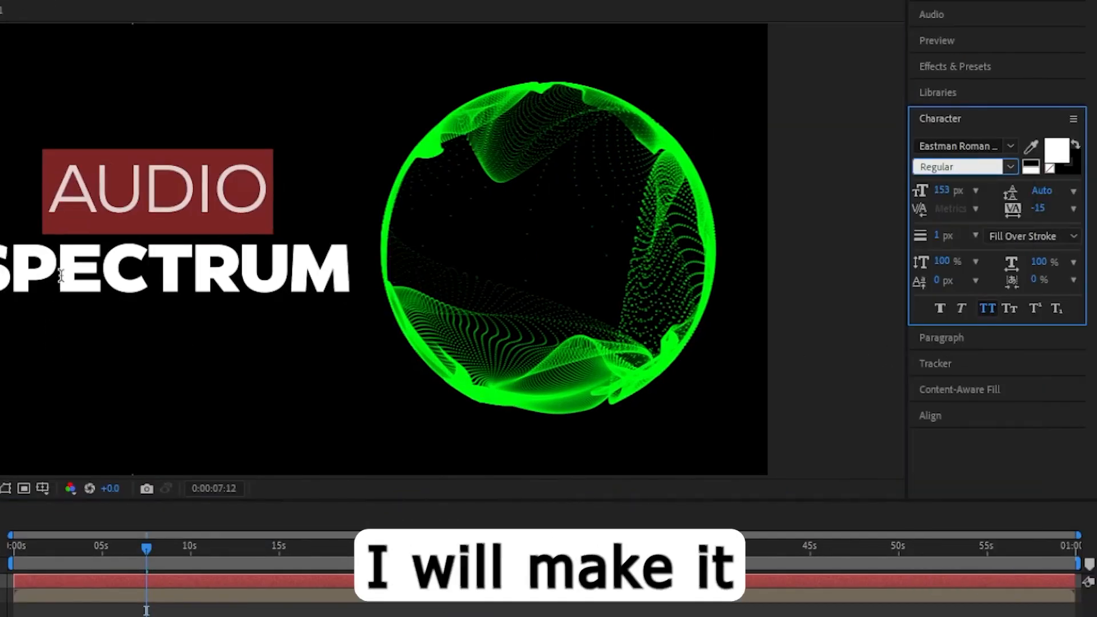
Add the BG image from the project to the composition below the other layers.
scroll(284, 319, down, 3)
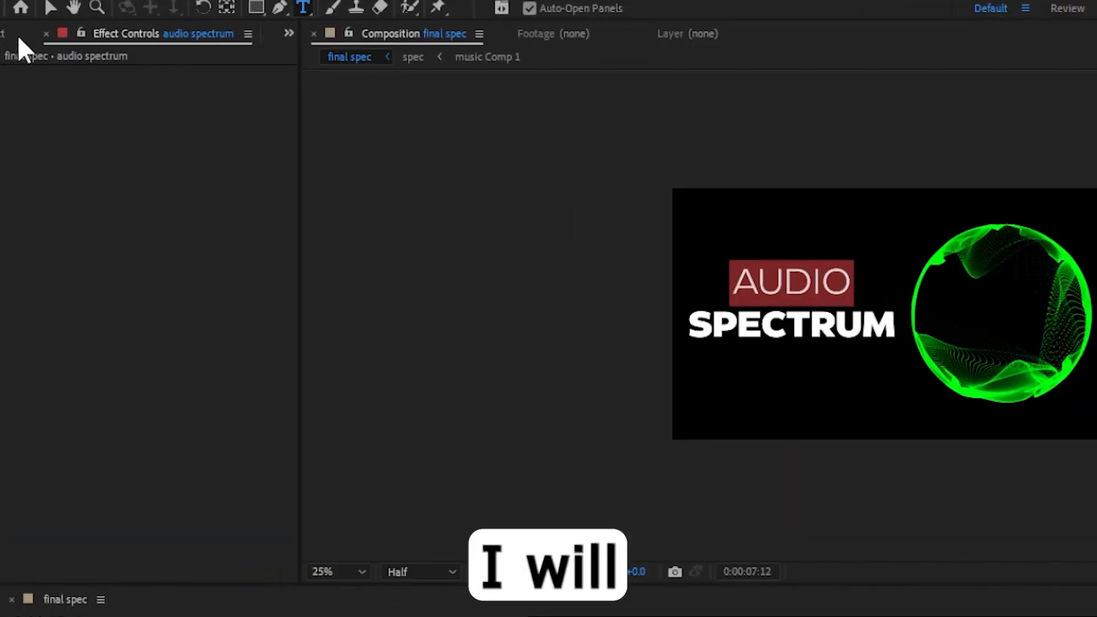
click(19, 38)
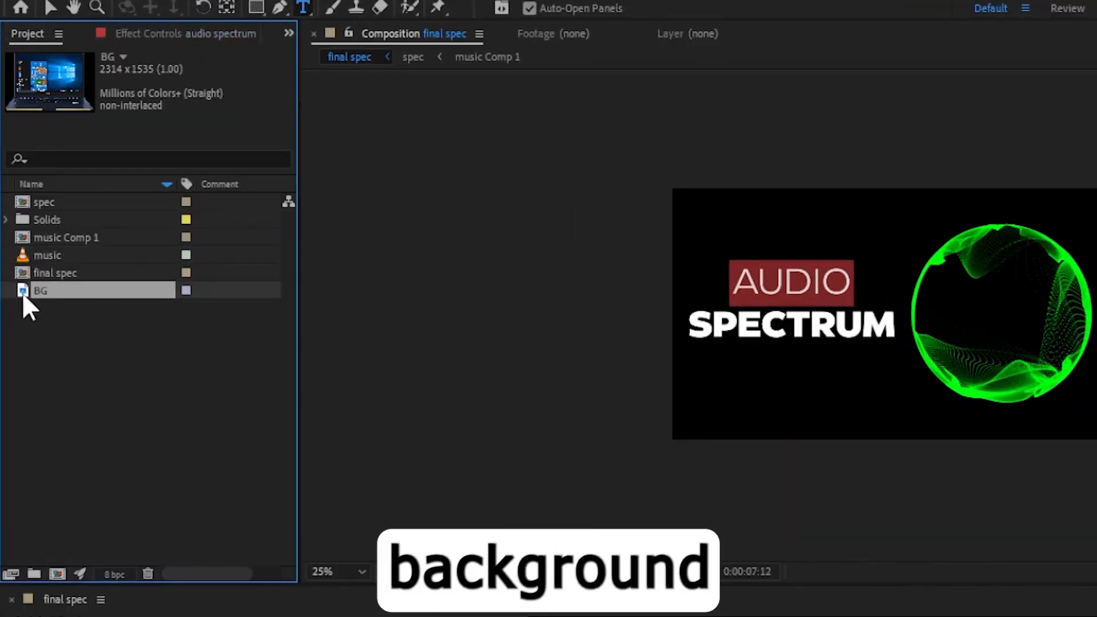
drag(23, 292, 140, 616)
drag(139, 567, 139, 591)
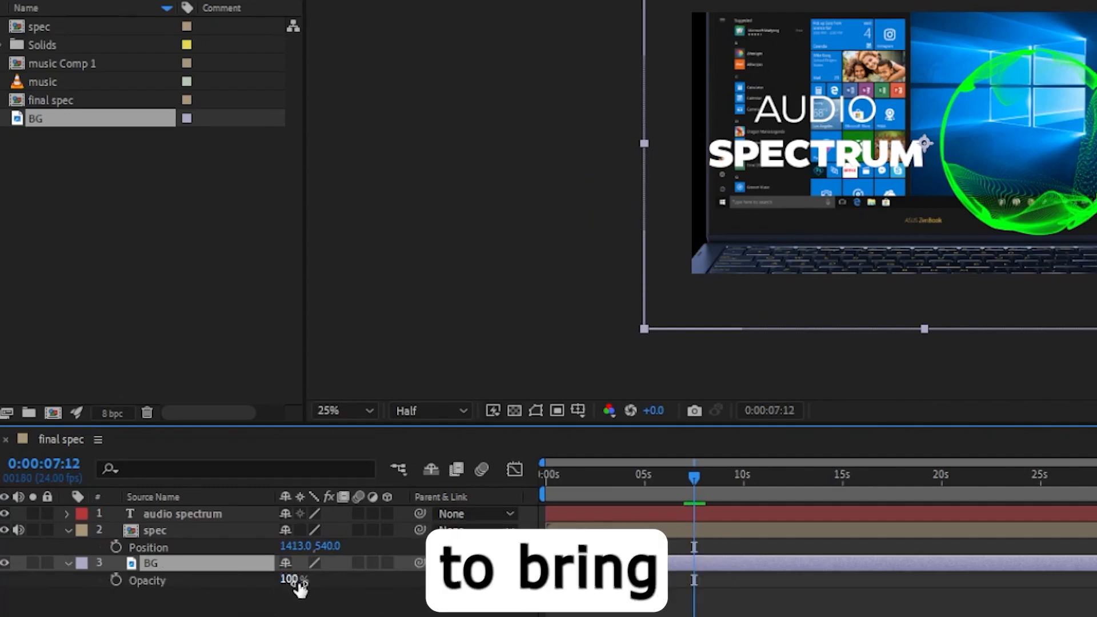
Set the BG layer's Opacity to 10%.
click(288, 579)
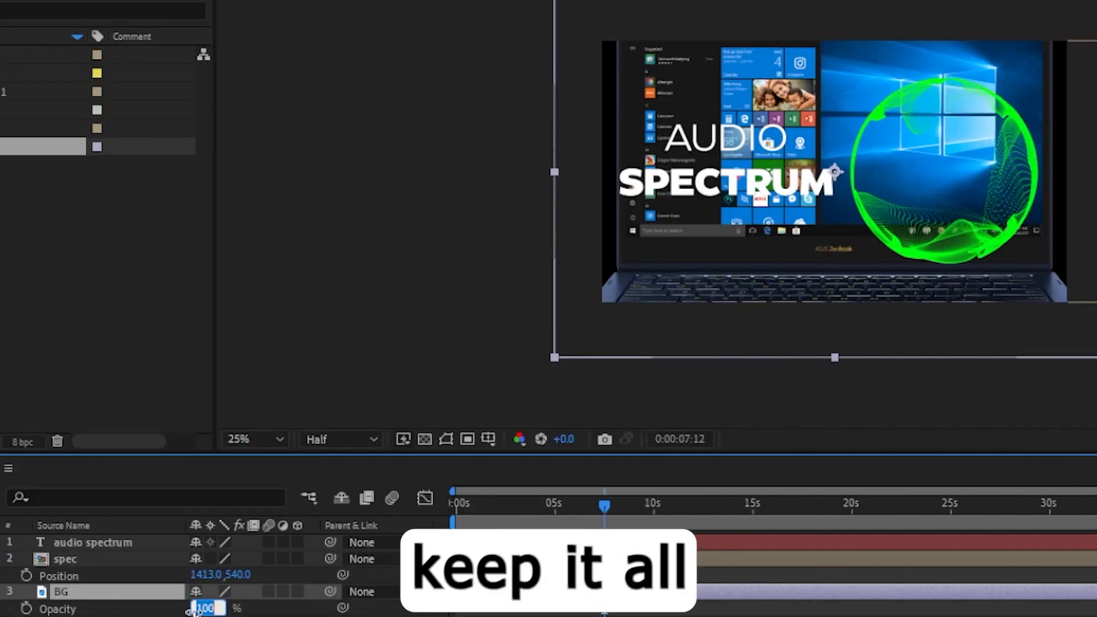
text(1)
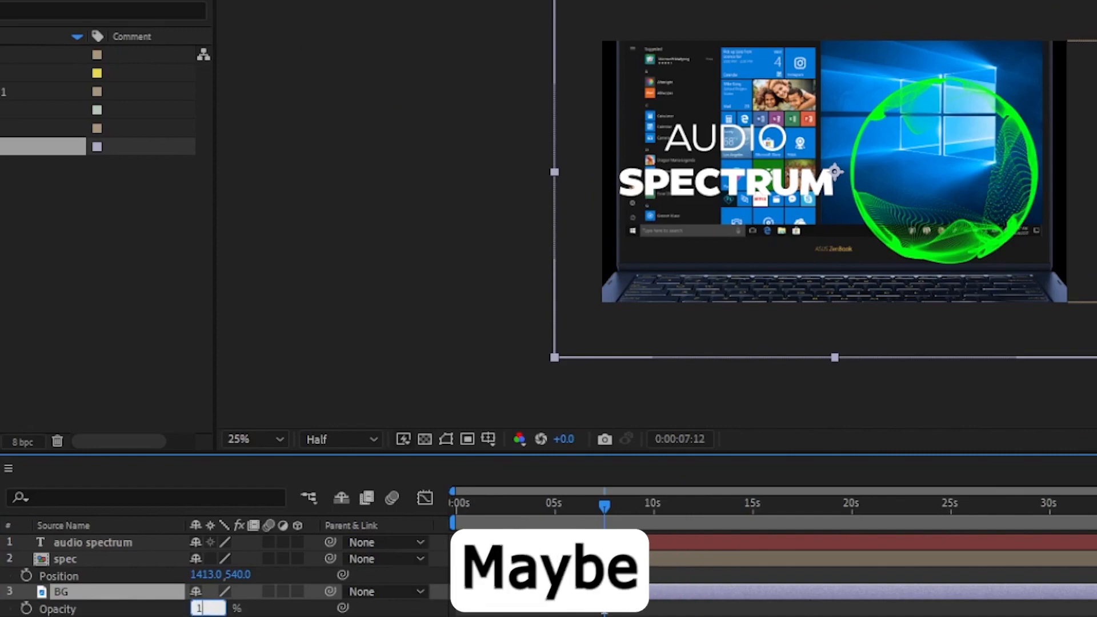
text(0)
key(Return)
Set the word SPECTRUM's font style to Bold.
key(slash)
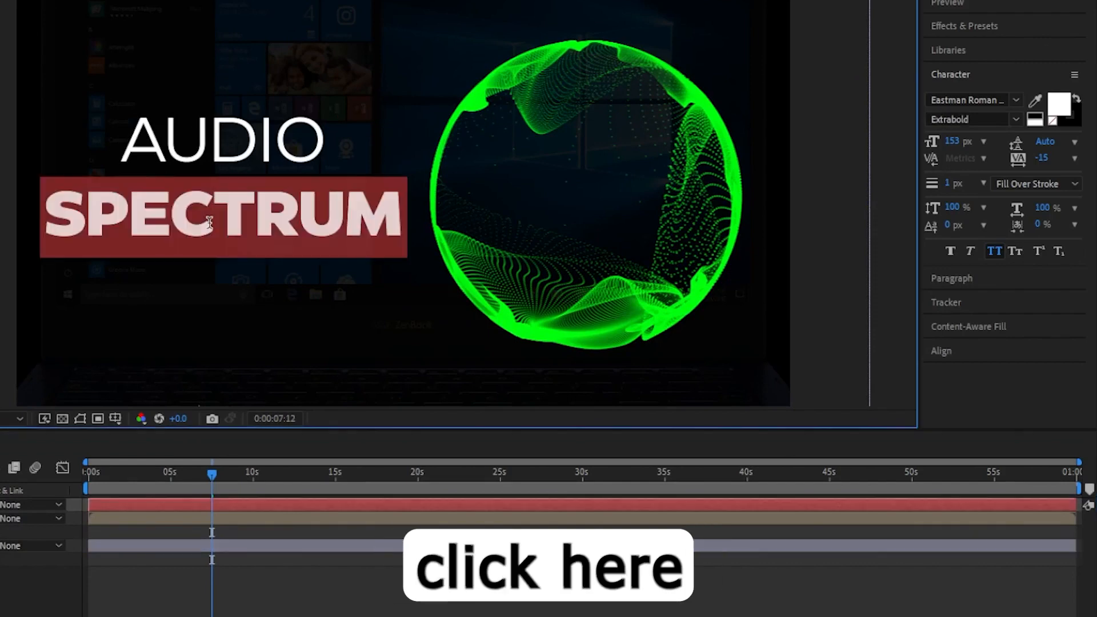
click(1012, 115)
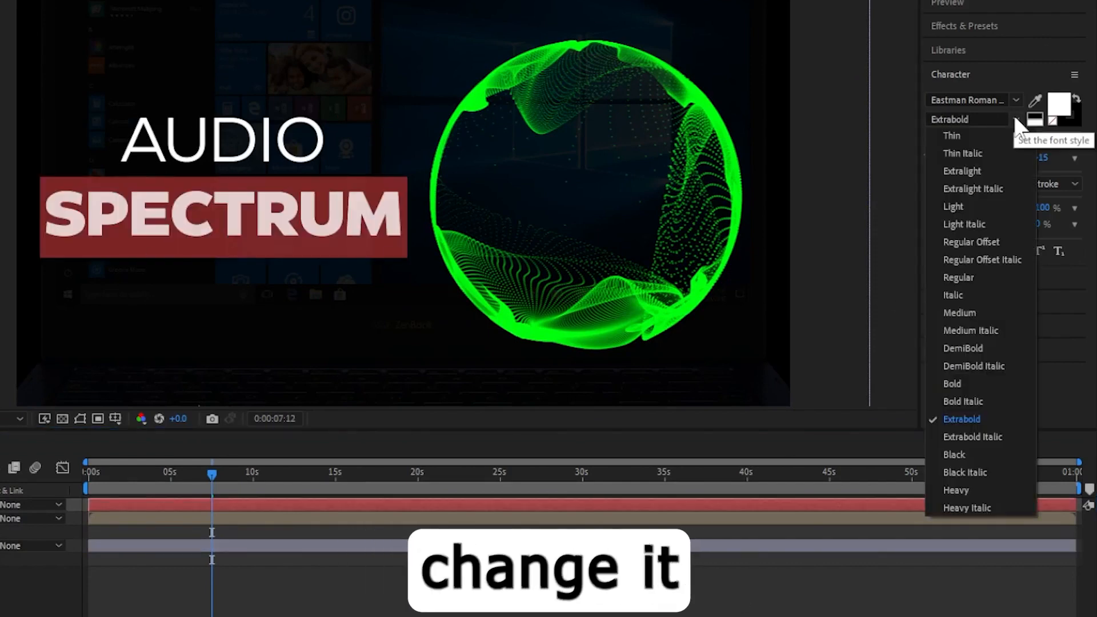
click(958, 382)
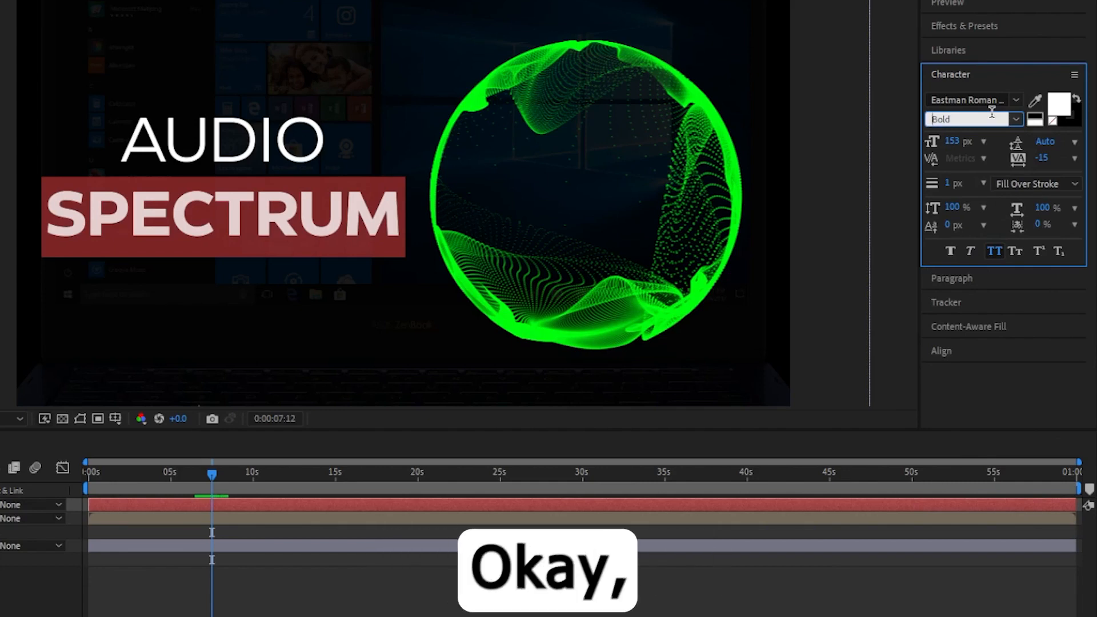
Add the final spec composition to the render queue.
scroll(623, 145, down, 1)
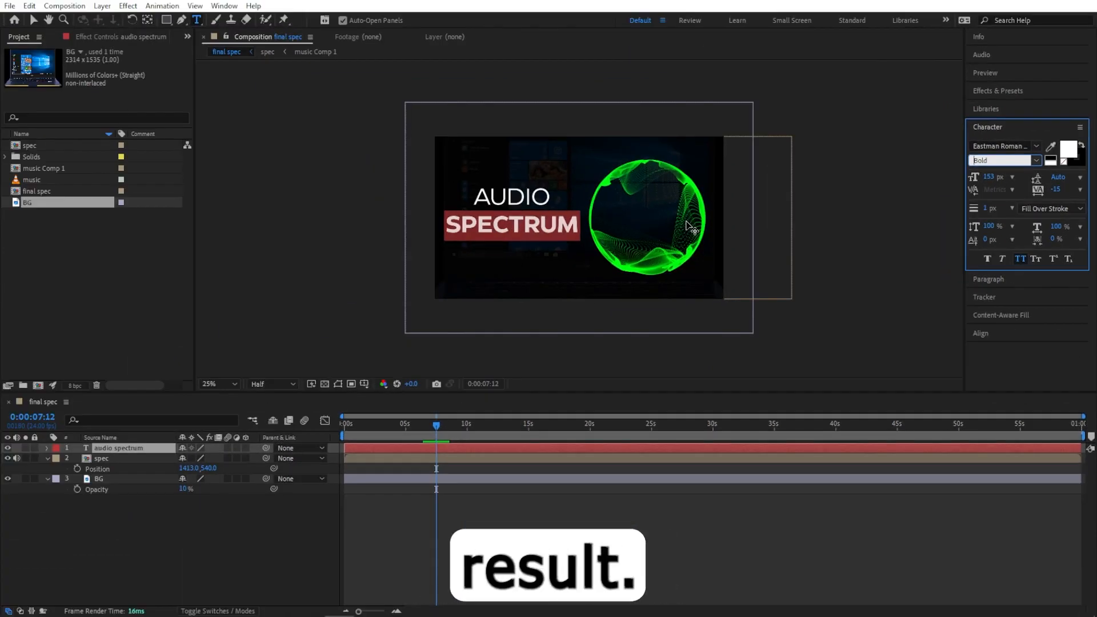
click(164, 540)
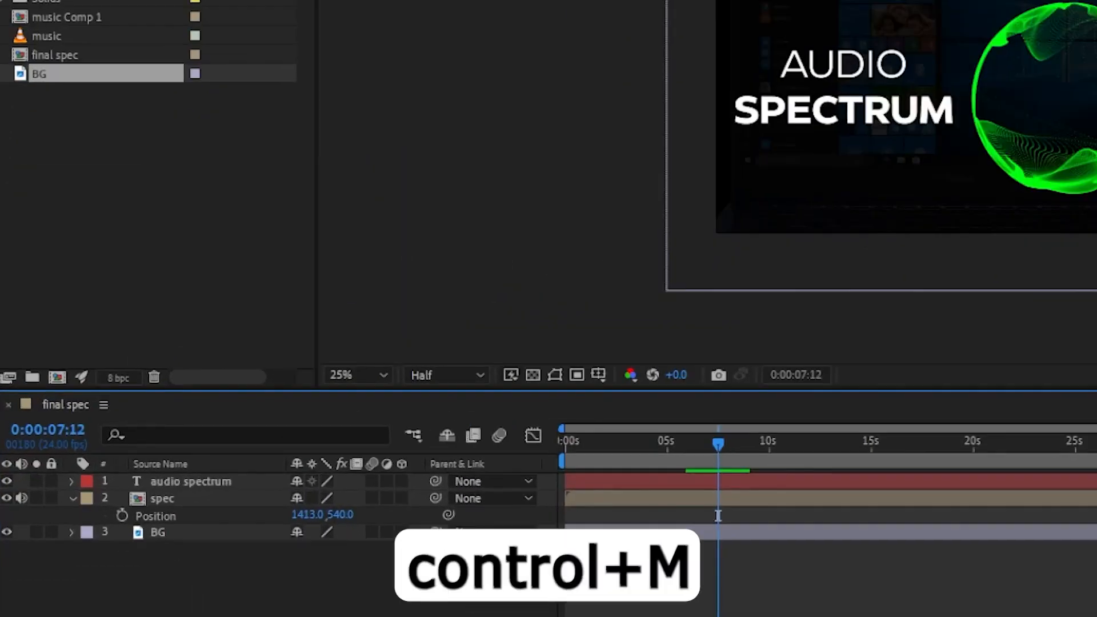
key(ctrl+m)
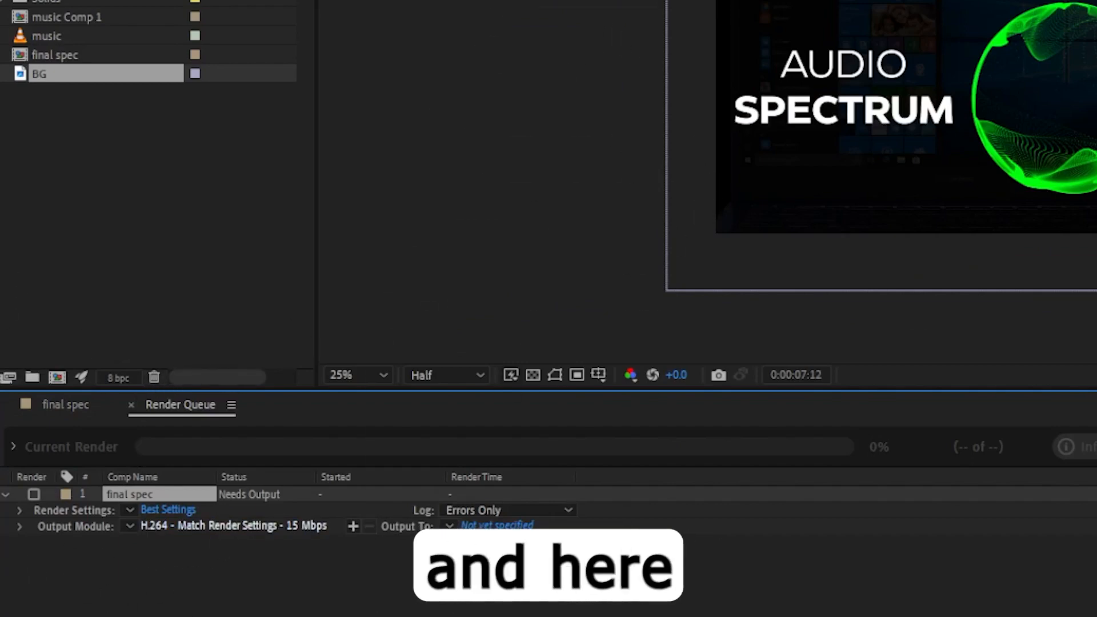
Keep the H.264 output module settings and set the output file to final spec.mp4 on the Desktop.
click(233, 526)
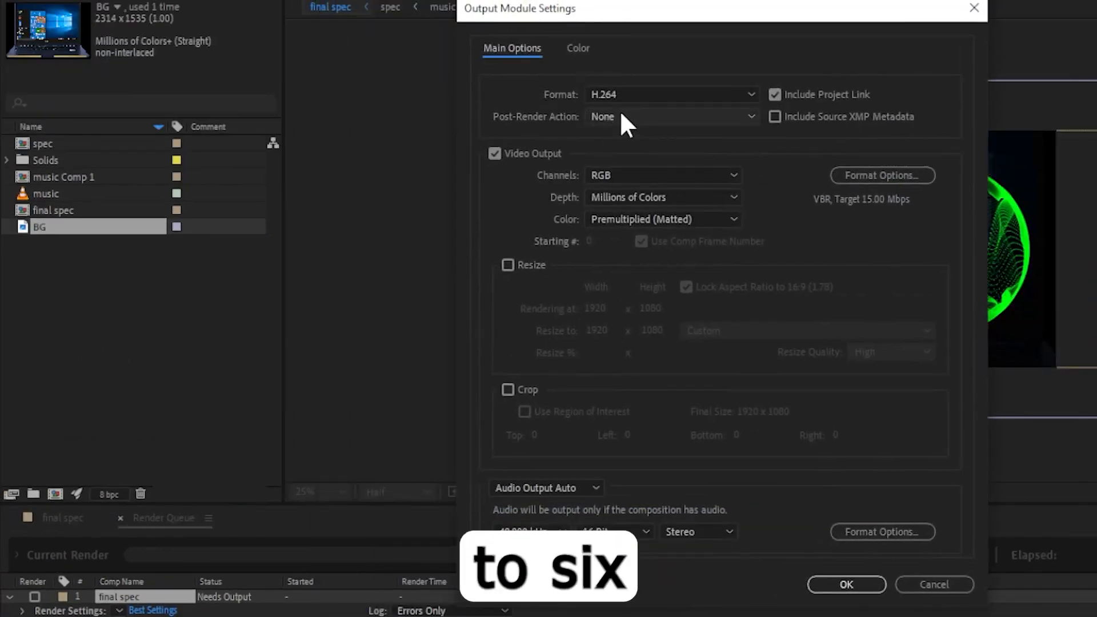
drag(717, 24, 755, 38)
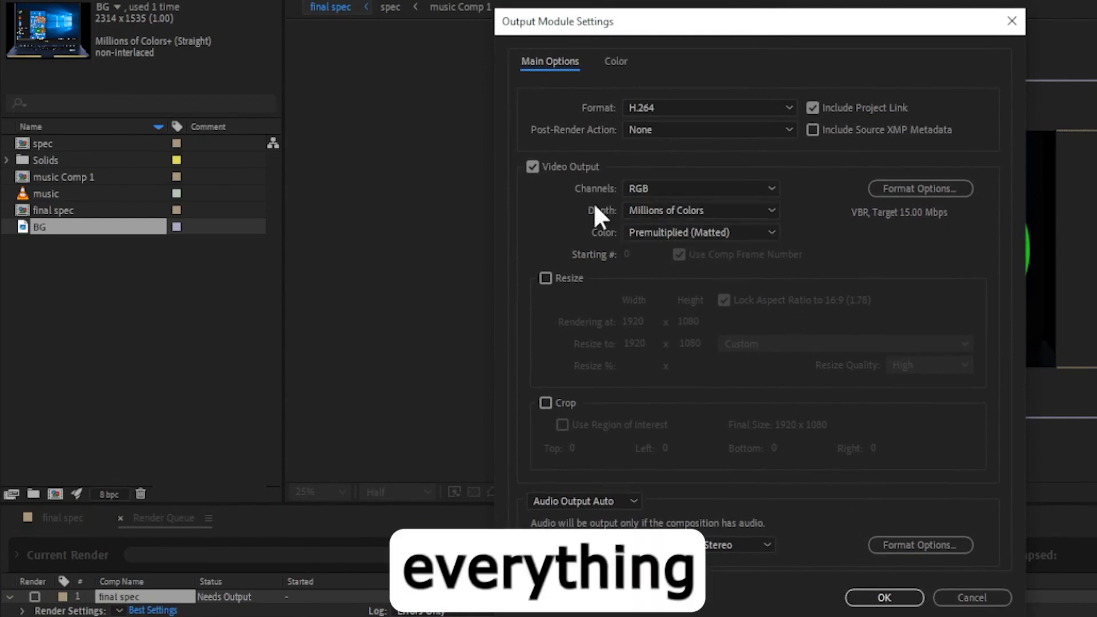
click(874, 602)
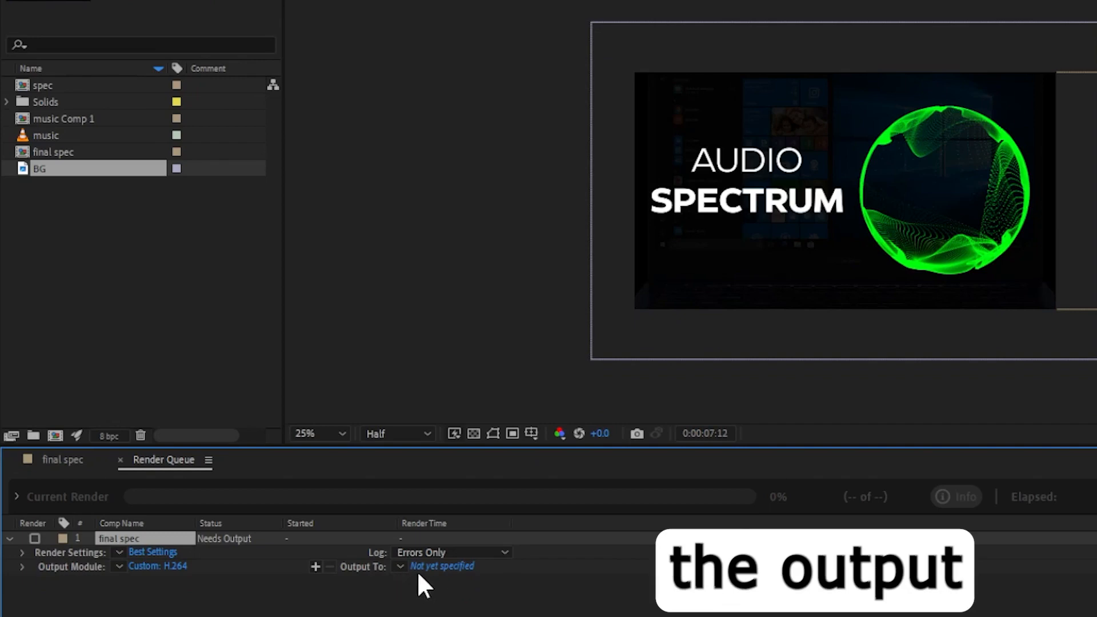
click(440, 566)
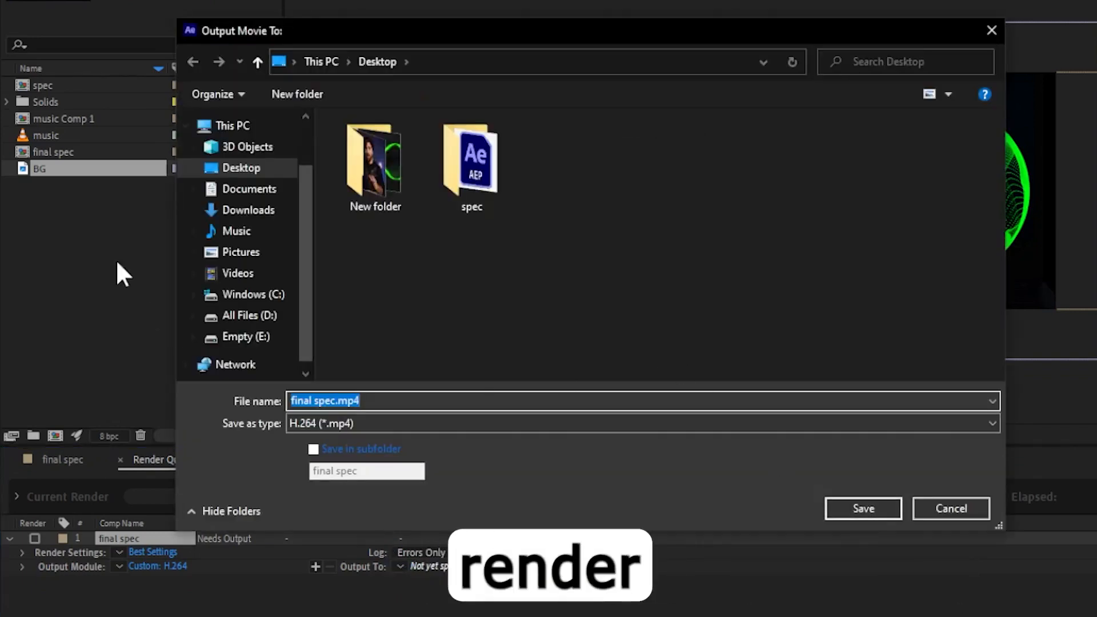
click(234, 168)
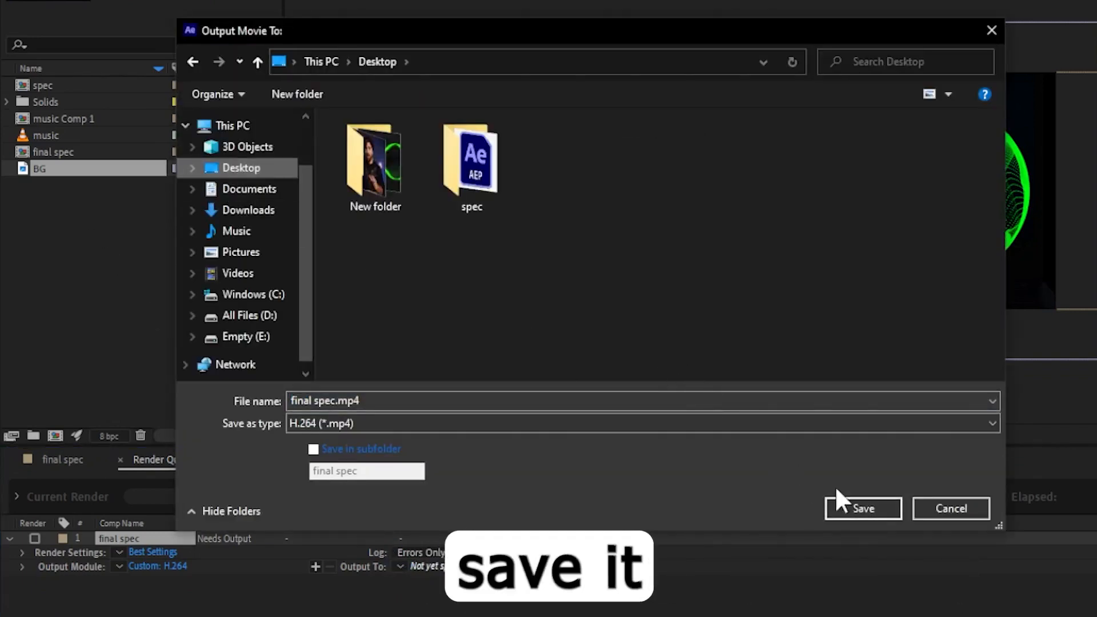
click(863, 508)
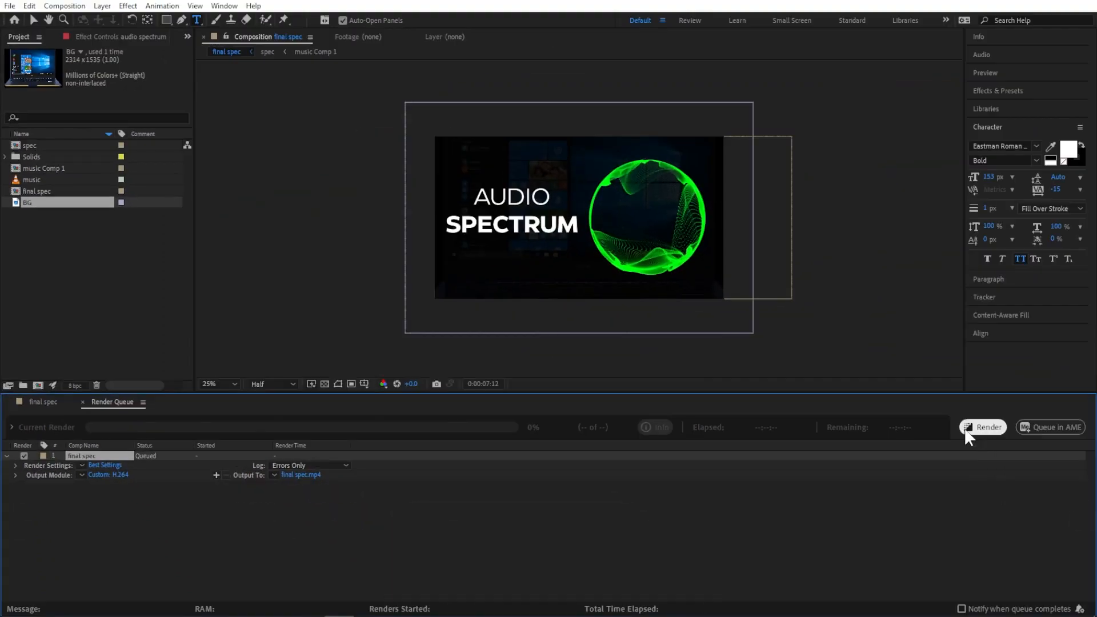
Save the project and start rendering the queued composition.
click(10, 7)
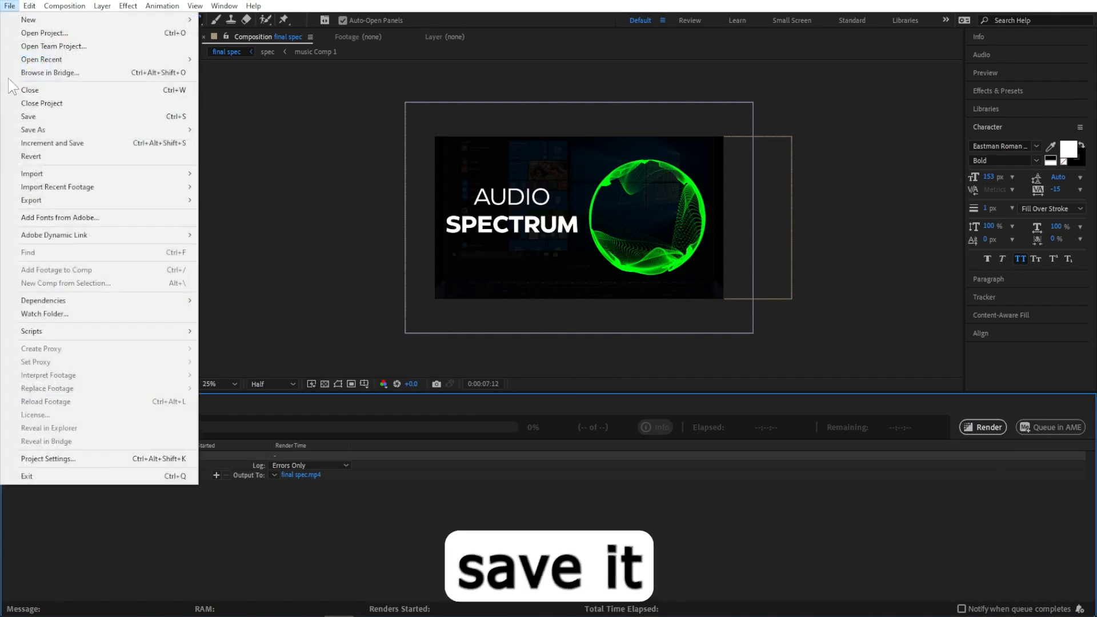
click(37, 118)
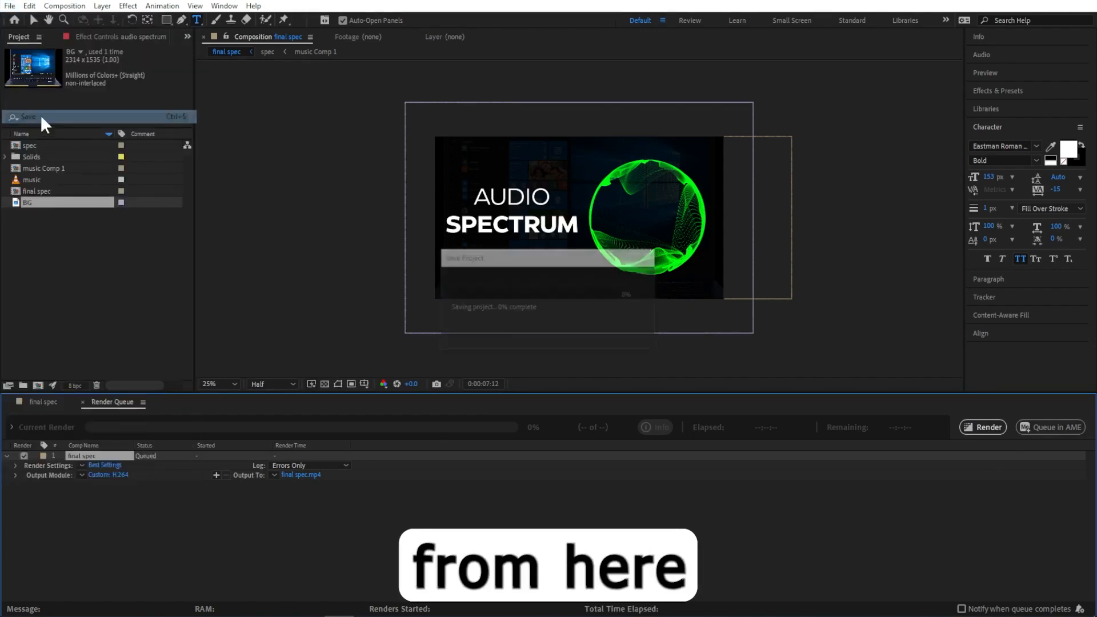
click(985, 429)
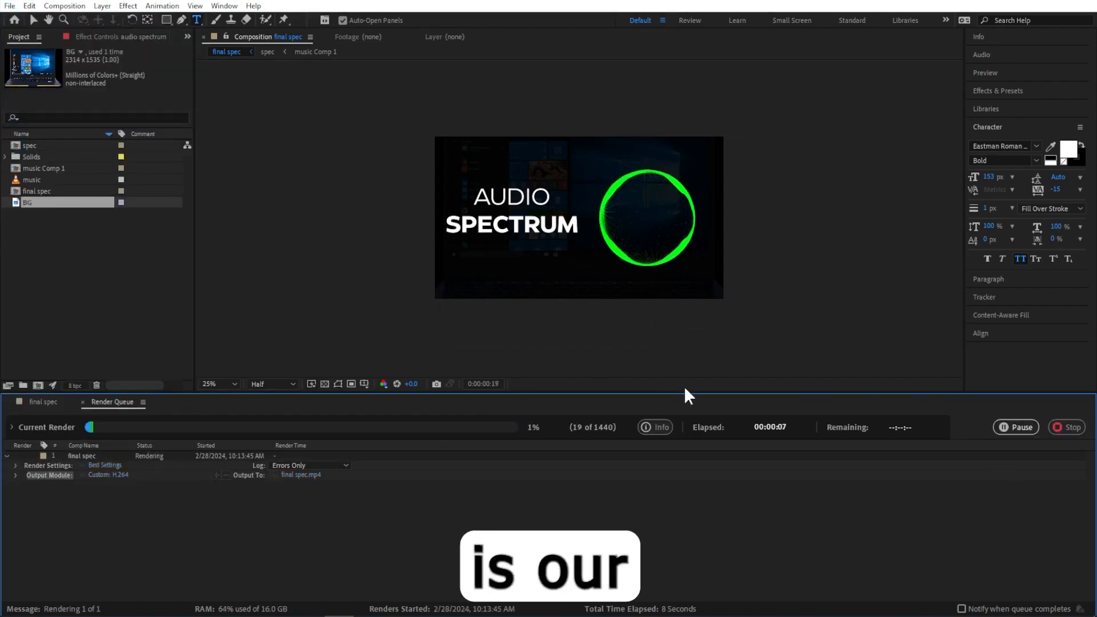